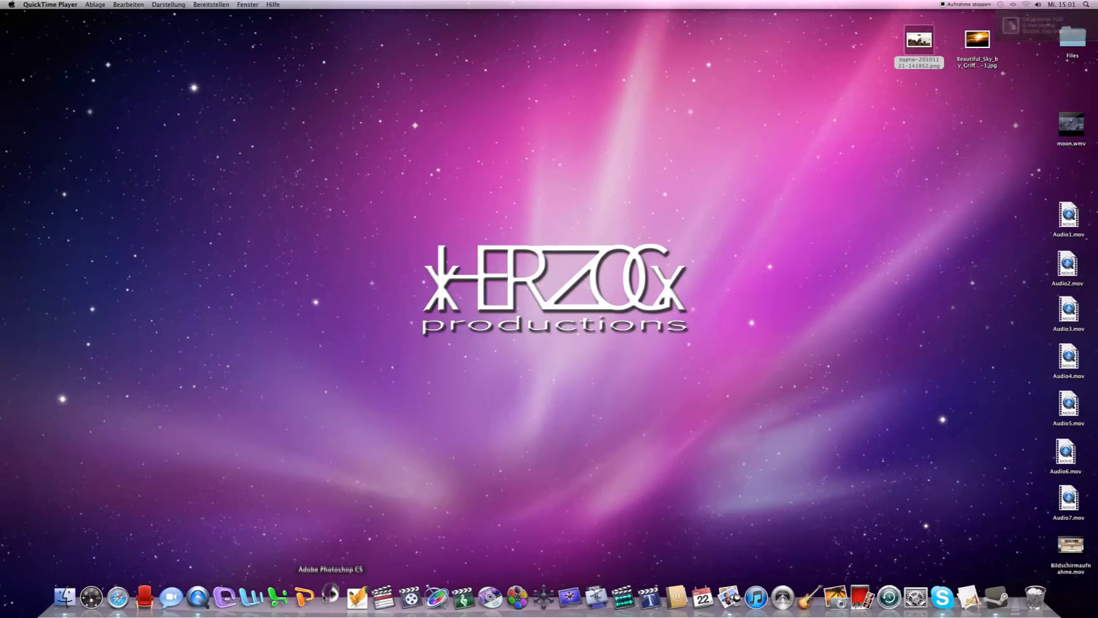
- Launch Photoshop CS from the Dock and wait for the empty workspace
left_click(329, 597)
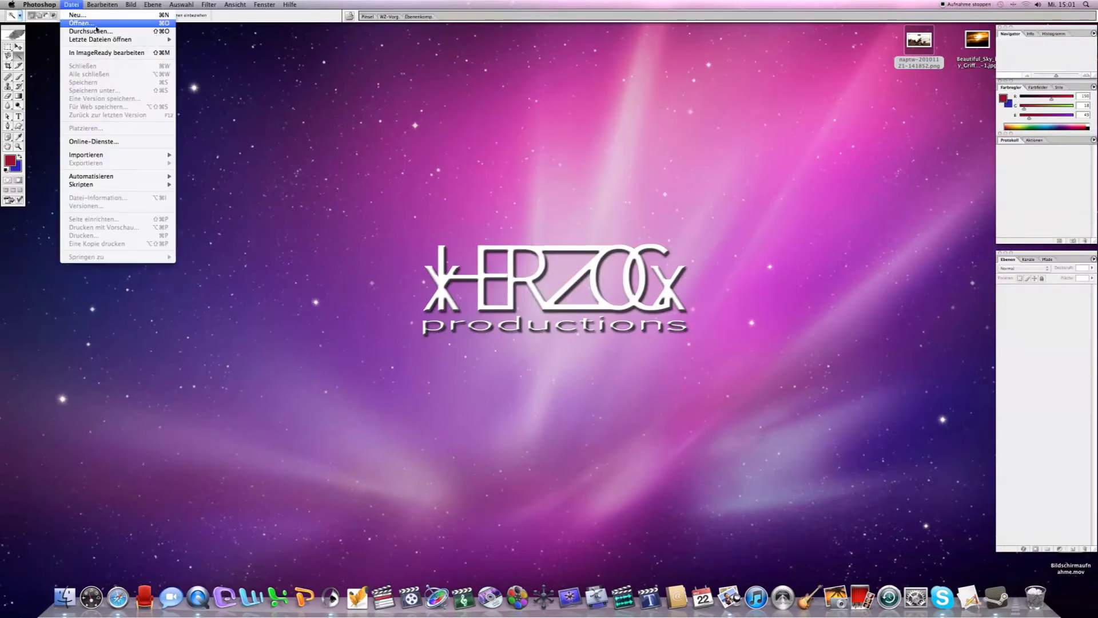
- Open the naptw cavalry screenshot and crop off the game HUD and pause box
key("super+o")
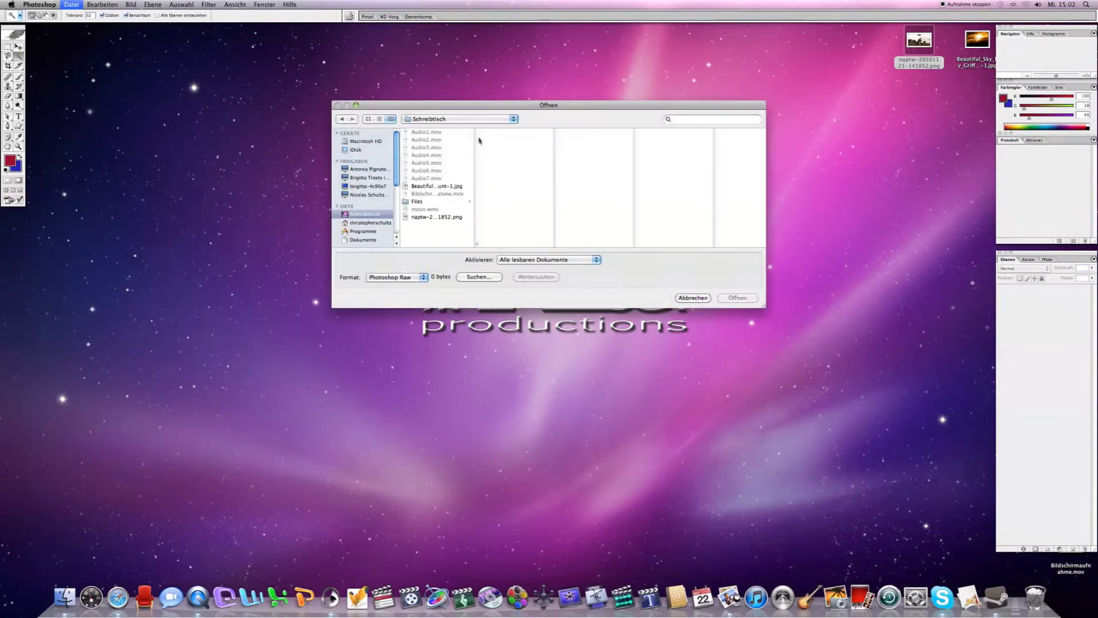
double_click(422, 218)
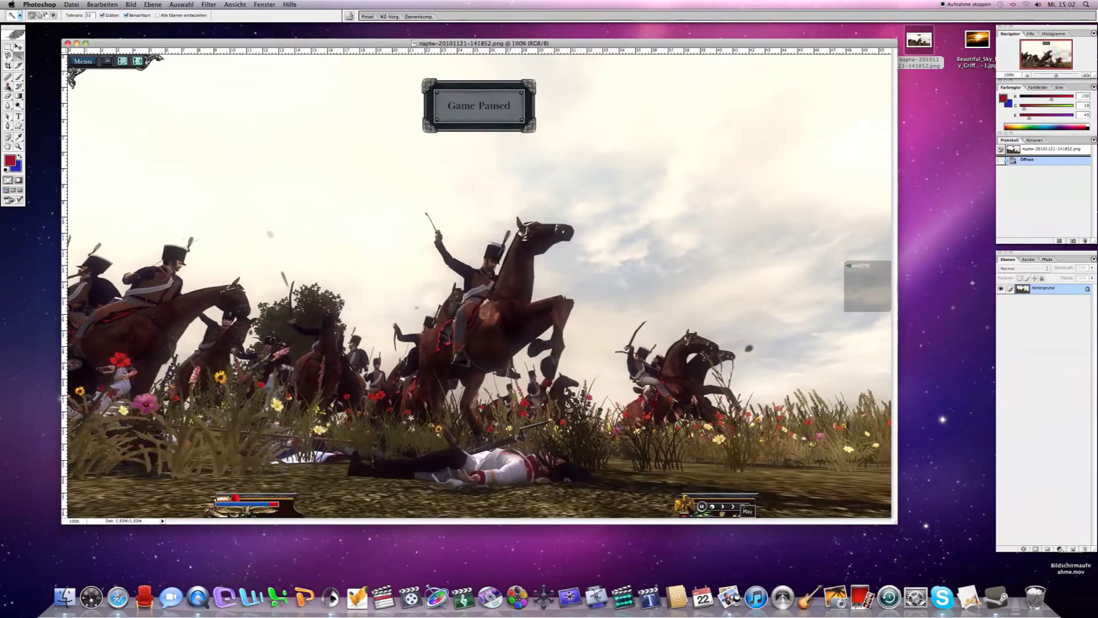
key("c")
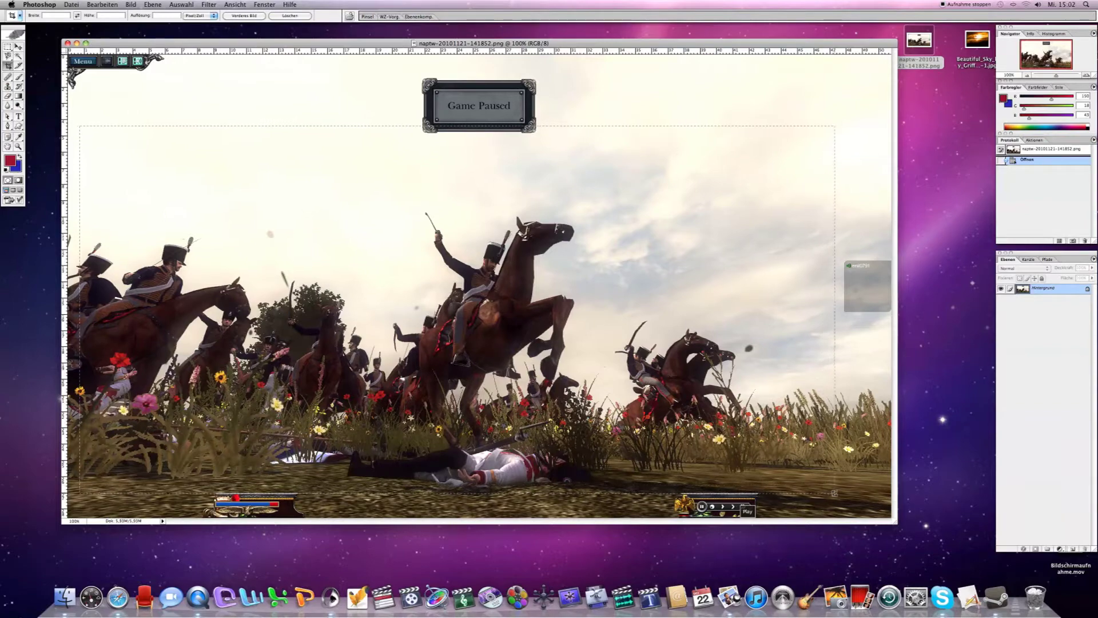
left_click_drag(489, 384, 838, 493)
left_click_drag(458, 125, 459, 138)
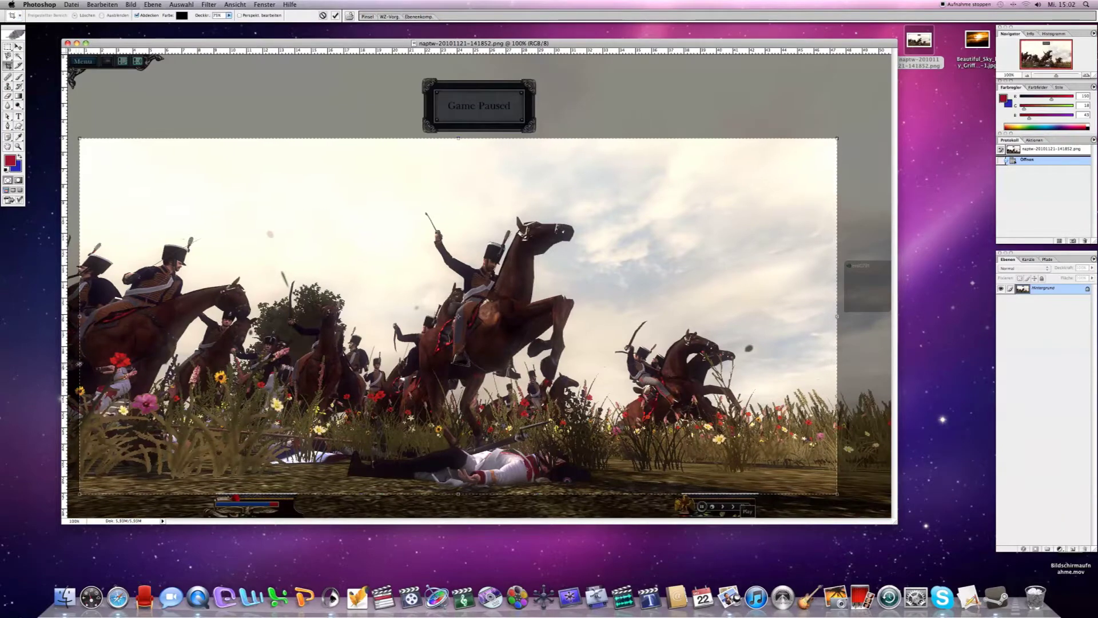
left_click_drag(113, 321, 112, 321)
key("Return")
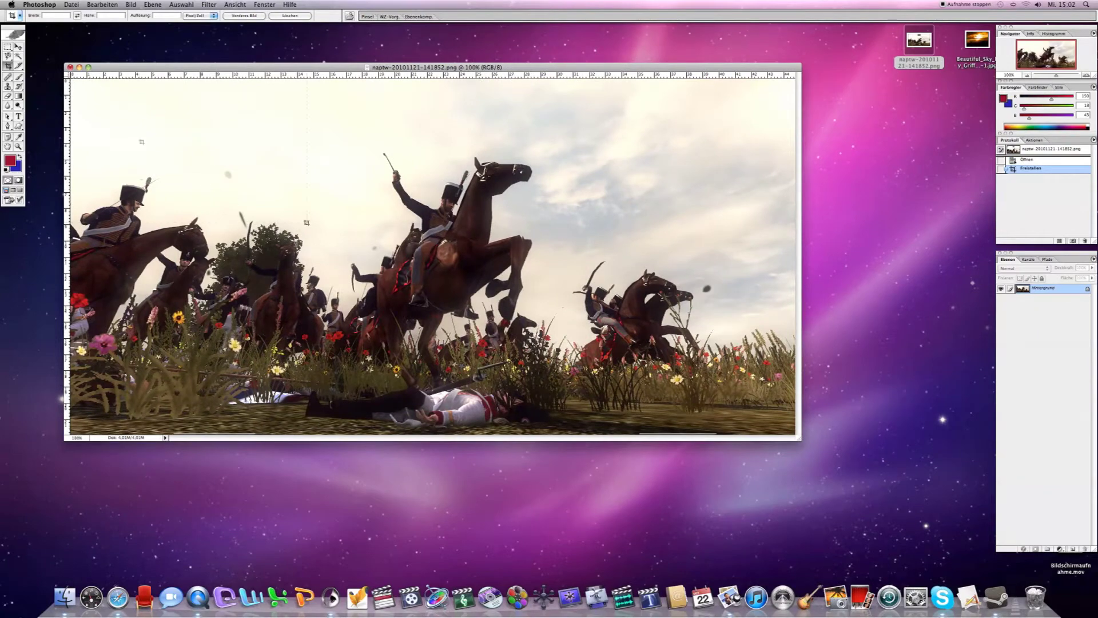
- Apply a second, tighter crop that trims the bottom edge
left_click_drag(71, 78, 795, 430)
key("Return")
left_click(1062, 549)
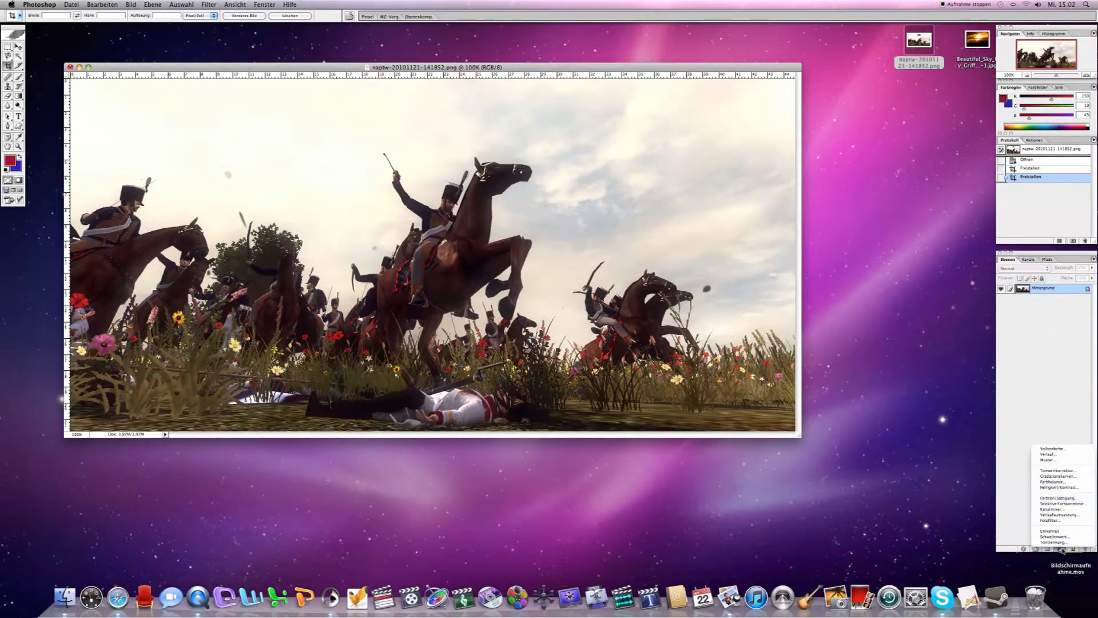
- Add a Gradationskurven (Curves) adjustment layer with the curve lowered to darken the scene
left_click(1051, 476)
left_click_drag(141, 464, 118, 478)
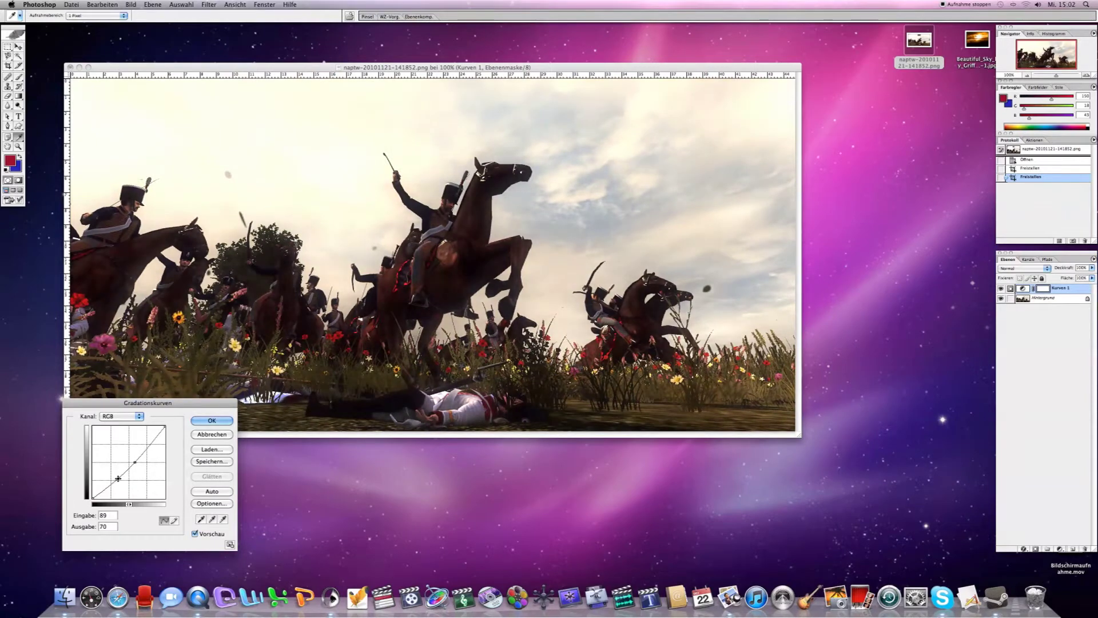
left_click(217, 420)
- Add a Selektive Farbkorrektur adjustment layer correcting the Rottöne (reds)
left_click(1059, 549)
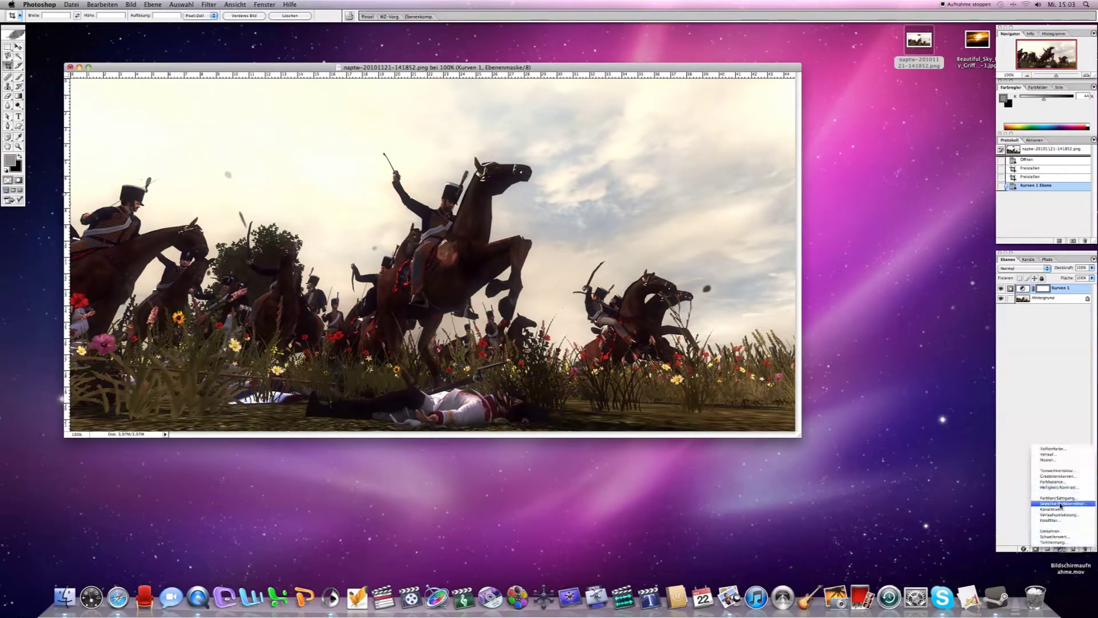
left_click(1052, 502)
left_click_drag(169, 401, 714, 360)
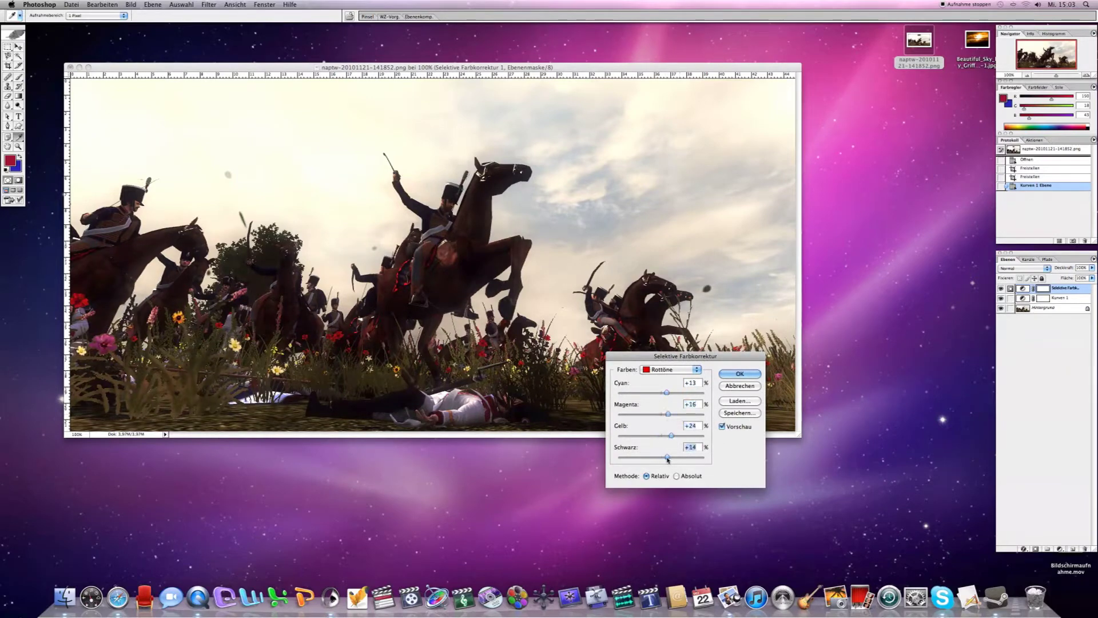
key("Return")
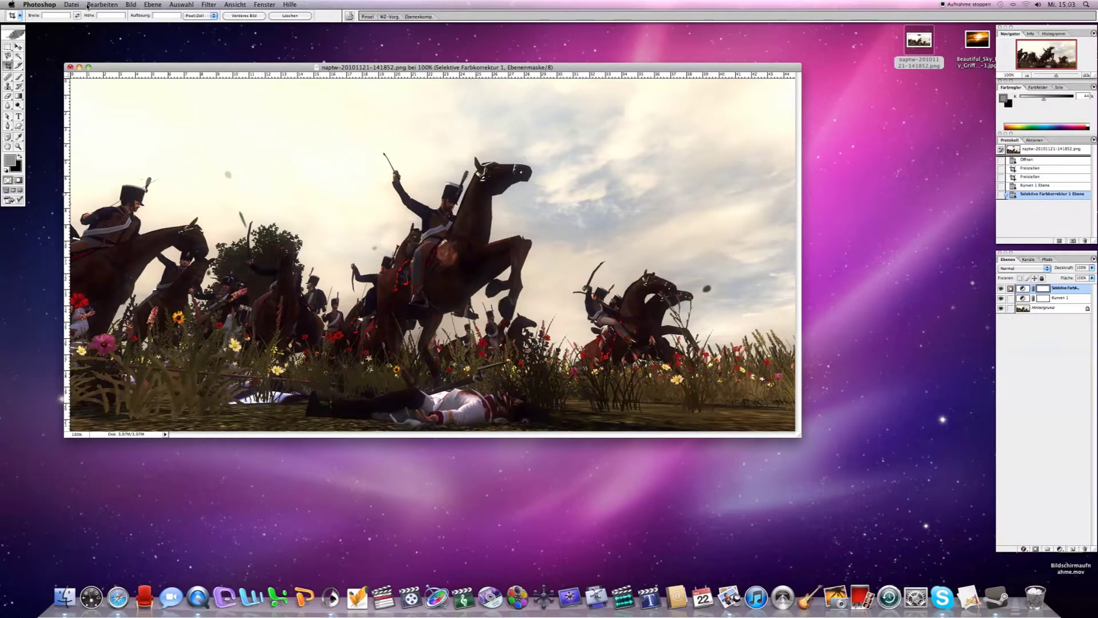
left_click(87, 5)
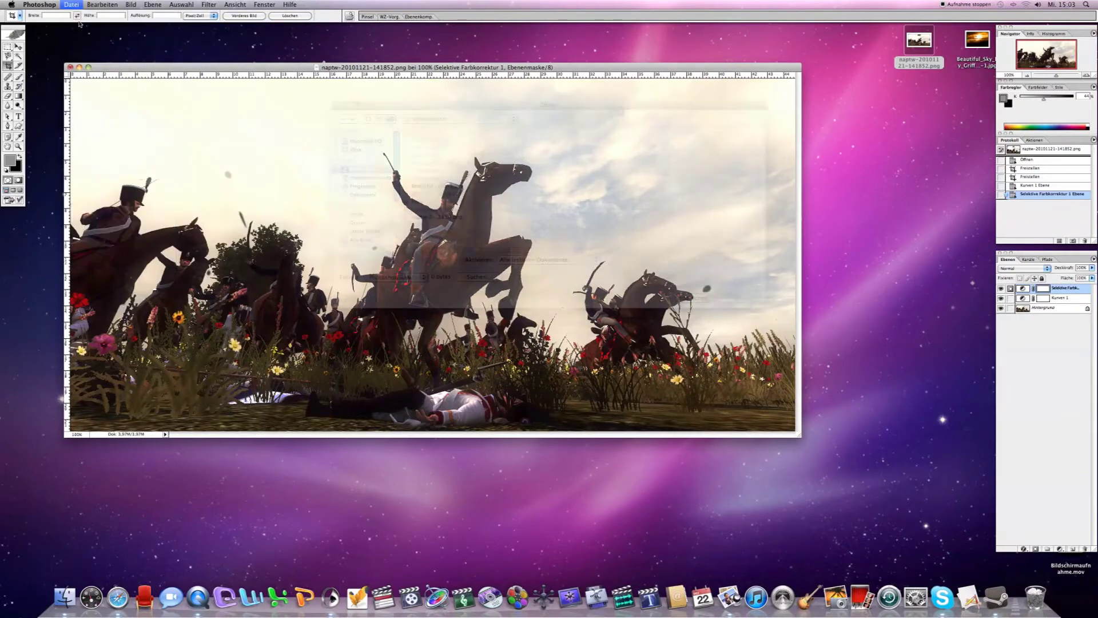
- Bring the Beautiful_Sky sunset into the cavalry document, scaled across the full width and upper part
left_click(719, 287)
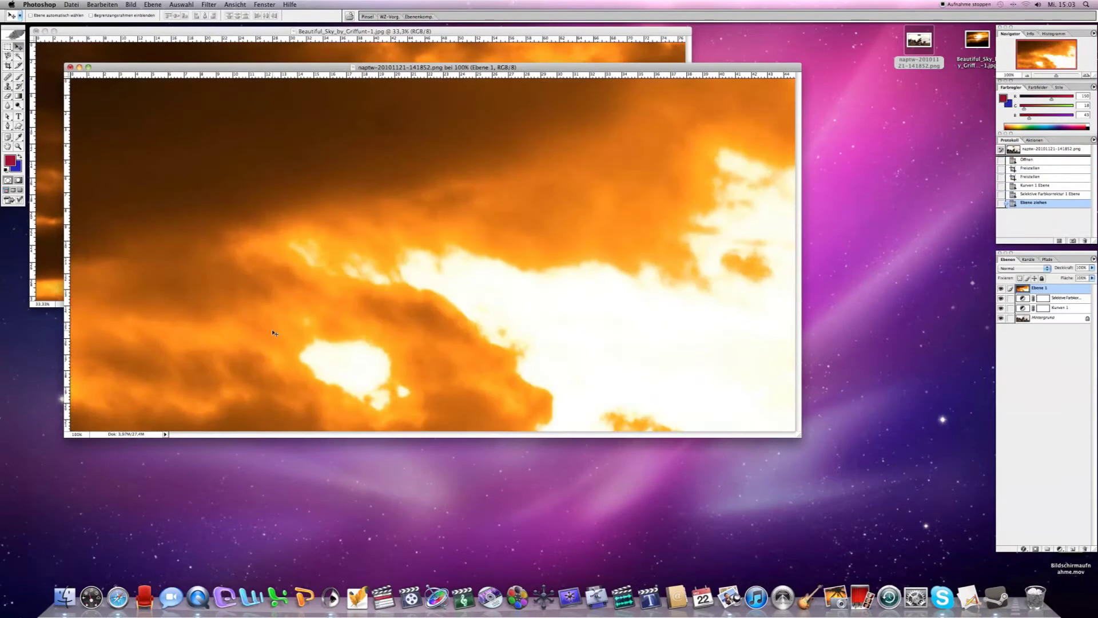
key("ctrl+t")
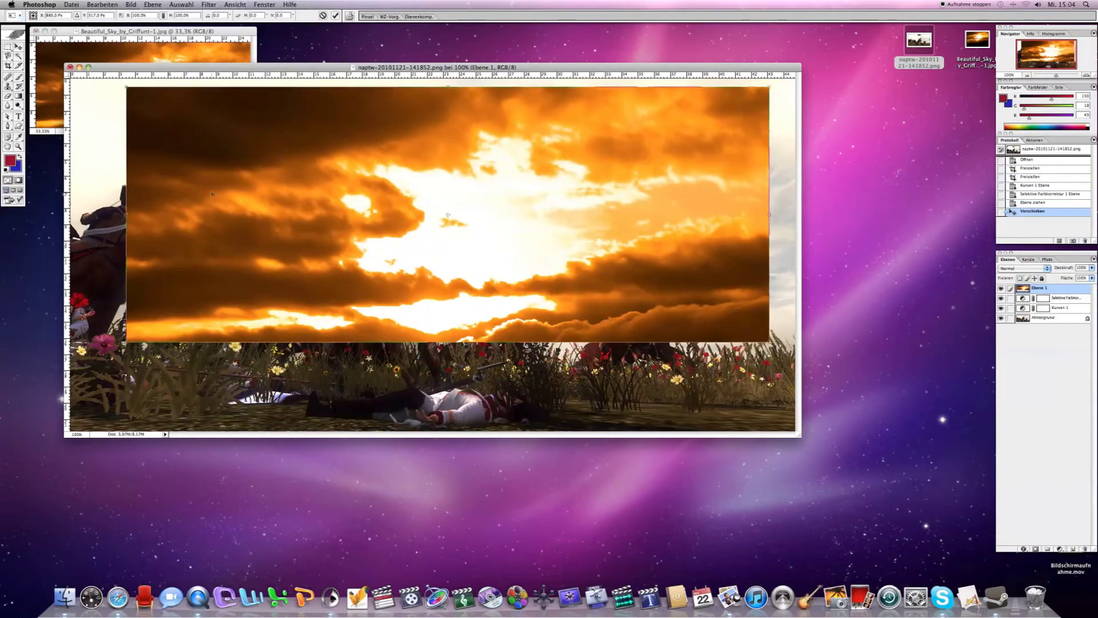
left_click_drag(212, 194, 154, 187)
left_click_drag(712, 334, 801, 374)
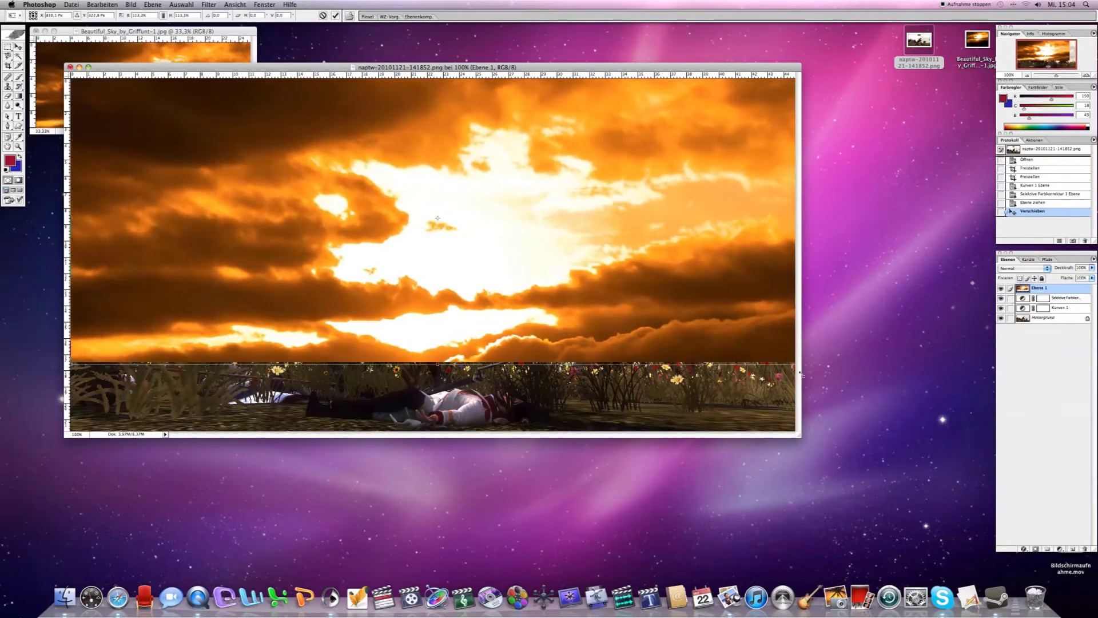
left_click_drag(446, 268, 449, 282)
key("Return")
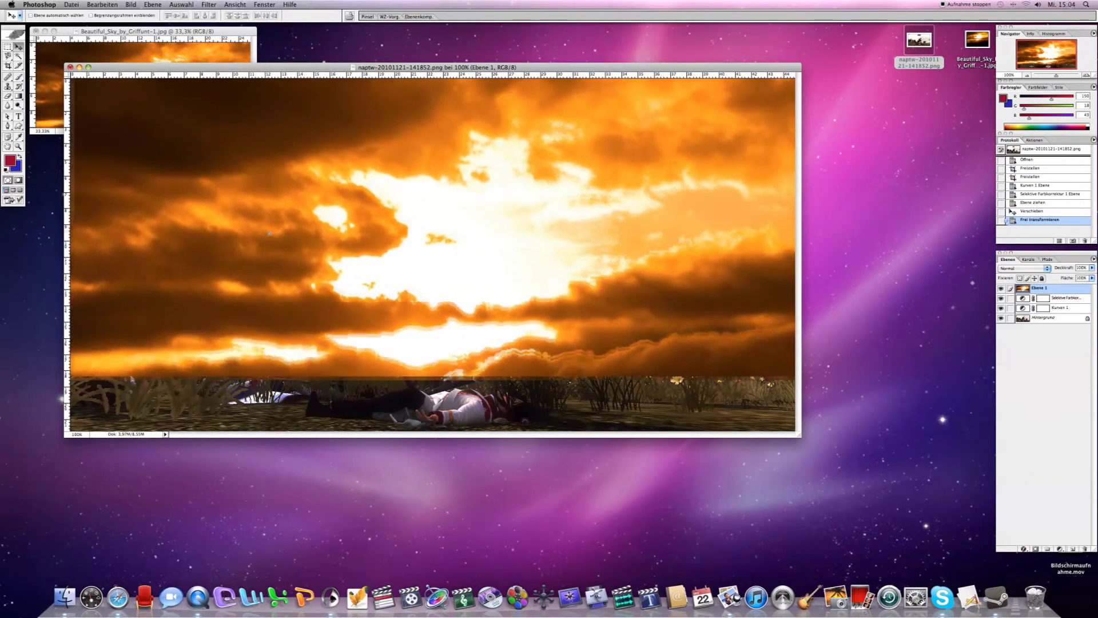
- Set the sunset sky layer's blend mode to Abdunkeln (darken) in Fülloptionen
left_click(102, 4)
left_click(298, 53)
left_click(571, 366)
left_click(561, 384)
mouse_move(586, 341)
left_mouse_down()
mouse_move(586, 382)
mouse_move(546, 413)
left_mouse_up()
- Try other blend modes, settle back on Abdunkeln, and select the Hintergrund layer
left_click(569, 437)
left_click(569, 437)
left_click(558, 467)
left_click(569, 437)
left_click(557, 465)
left_click(569, 437)
left_click(552, 384)
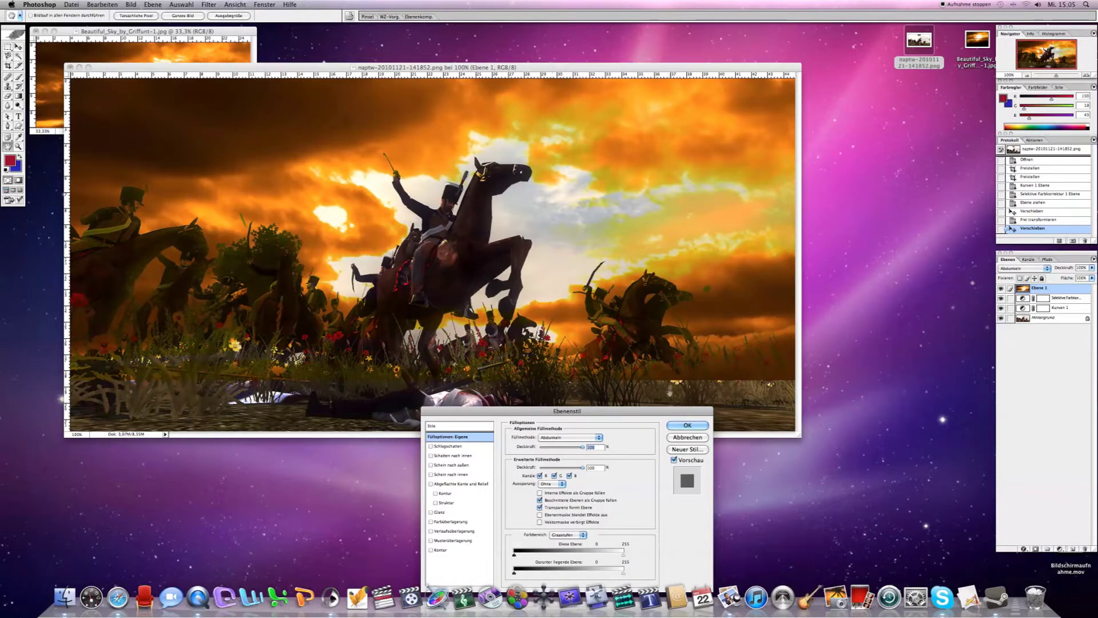
left_click(687, 425)
left_click(1044, 318)
left_click(10, 161)
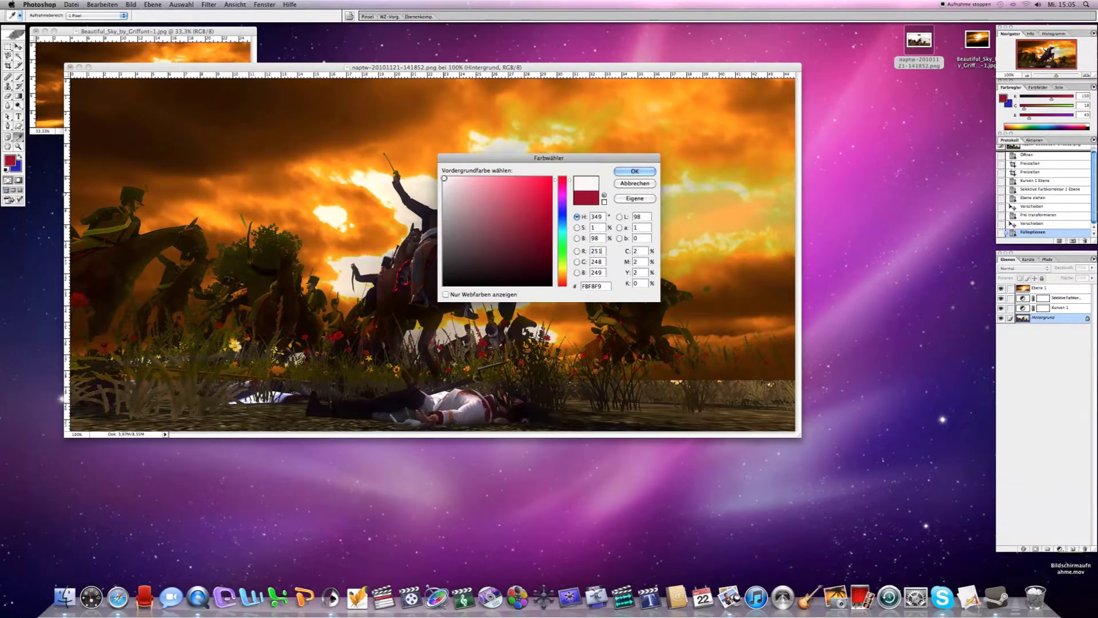
- Choose a near-white foreground and paint a soft white glow around the horse's head on Hintergrund
left_click(444, 179)
left_click(631, 170)
key("b")
mouse_move(503, 206)
left_mouse_down()
mouse_move(537, 240)
mouse_move(686, 189)
mouse_move(772, 206)
left_mouse_up()
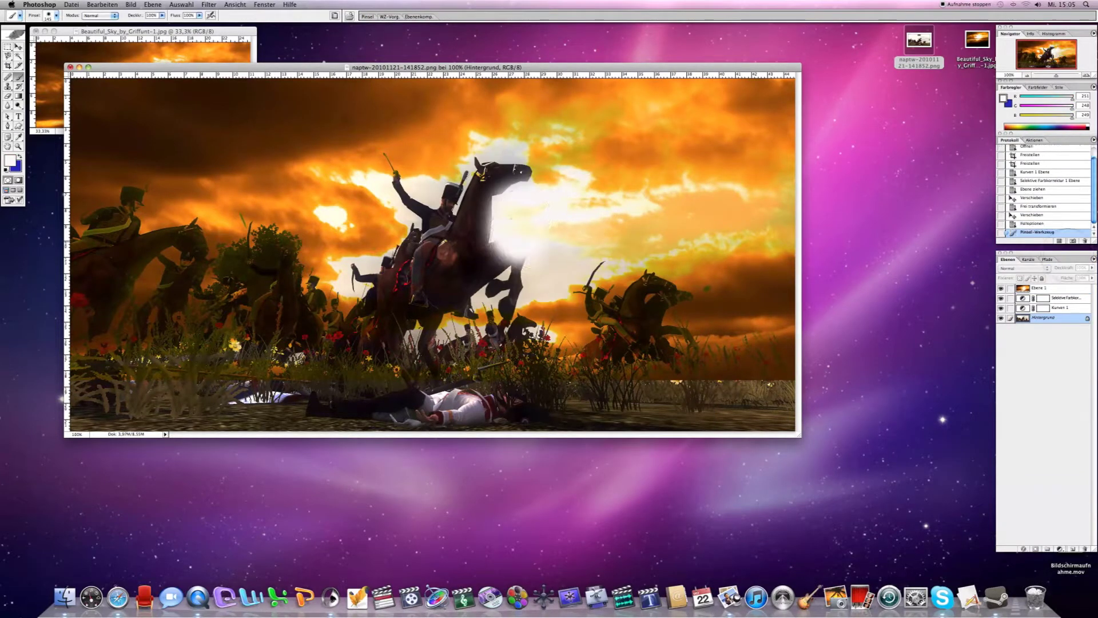
left_click(1051, 224)
left_click_drag(567, 188, 537, 229)
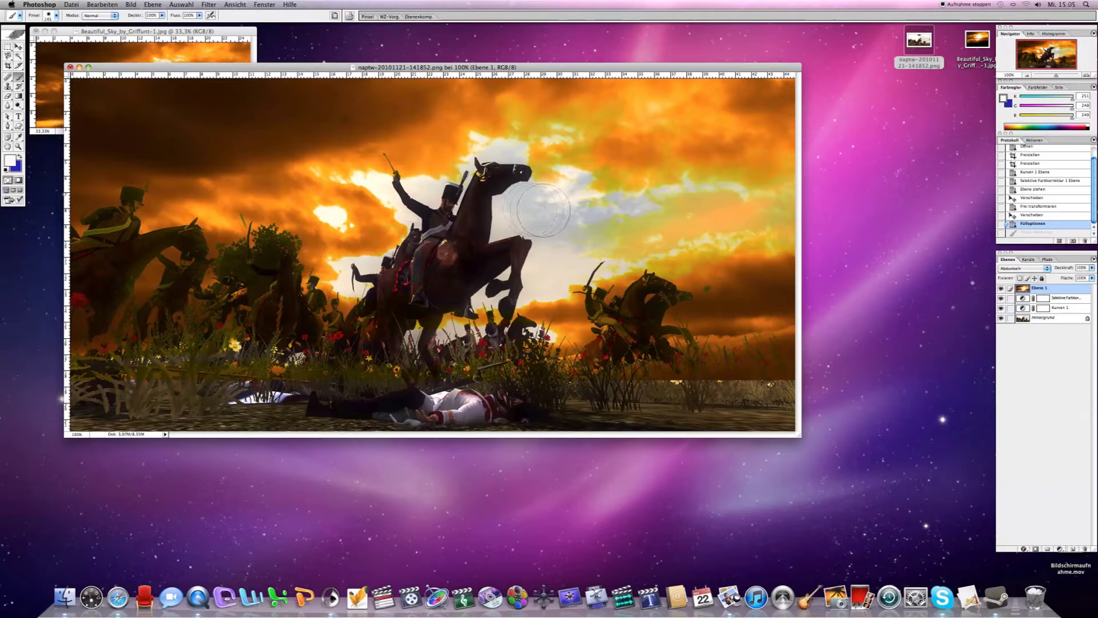
left_click(1032, 224)
left_click(1044, 318)
left_click_drag(572, 189, 541, 209)
- Use a smaller brush to brighten the sky beside the horse's head
left_click(52, 16)
left_click_drag(57, 40, 44, 40)
left_click(515, 204)
mouse_move(513, 219)
left_mouse_down()
mouse_move(546, 227)
mouse_move(504, 220)
left_mouse_up()
- Try the Clone Stamp, dismiss its source warnings, and select the sky layer Ebene 1
left_click(8, 86)
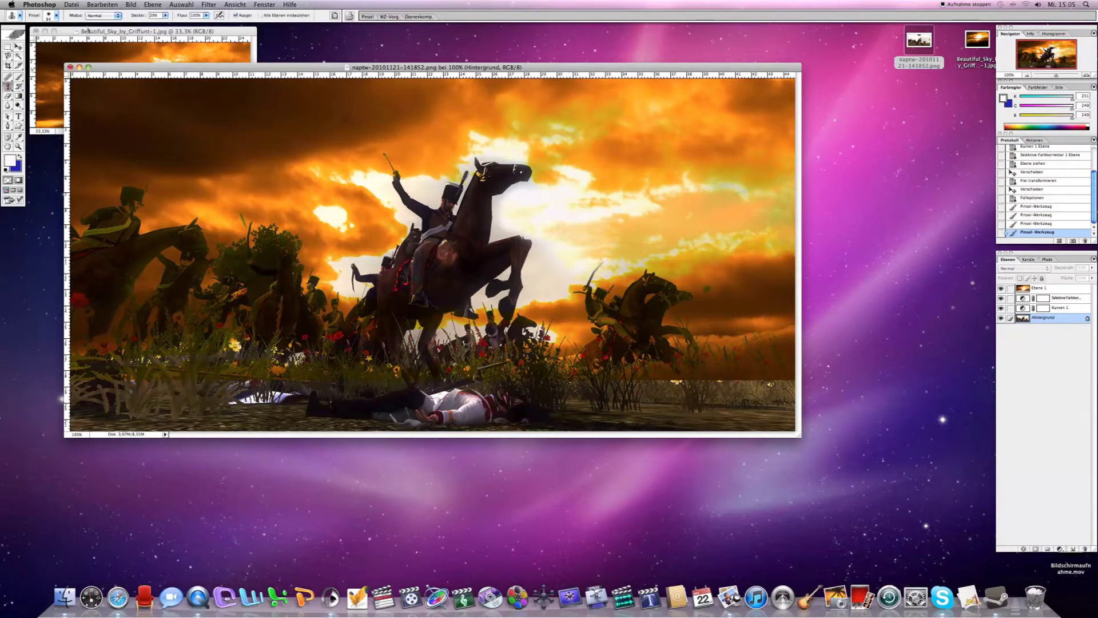
left_click(306, 258)
key("Return")
left_click(1038, 288)
left_click(306, 258)
key("Return")
- With a lower-strength eraser, remove the sunset from the foreground grass and left riders
left_click(7, 95)
left_click(56, 16)
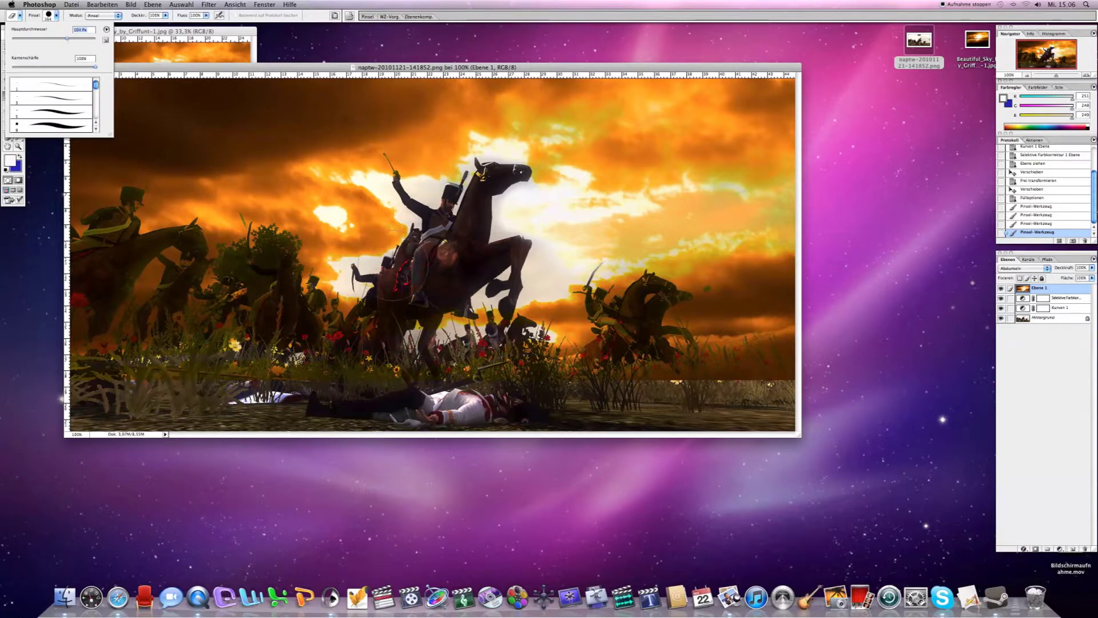
left_click(649, 367)
left_click(705, 390)
left_click(701, 363)
left_click(687, 395)
left_click(732, 377)
left_click(766, 395)
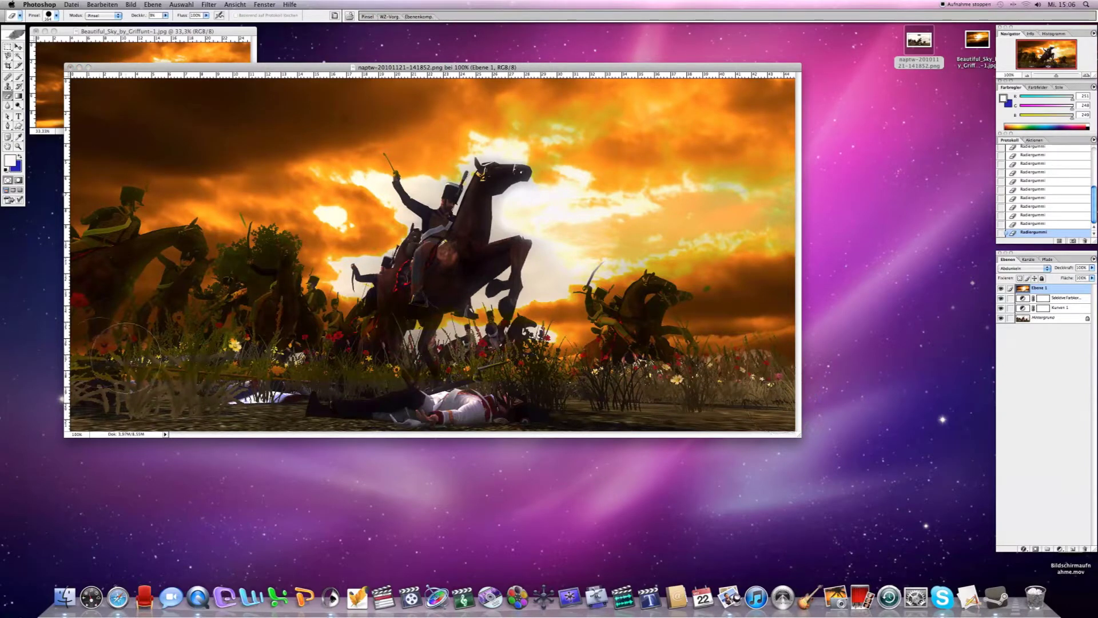
left_click_drag(125, 358, 95, 269)
left_click(52, 15)
- Shrink the eraser, erase more sunset over the left riders, and compare before/after in History
left_click_drag(74, 40, 34, 40)
key("Return")
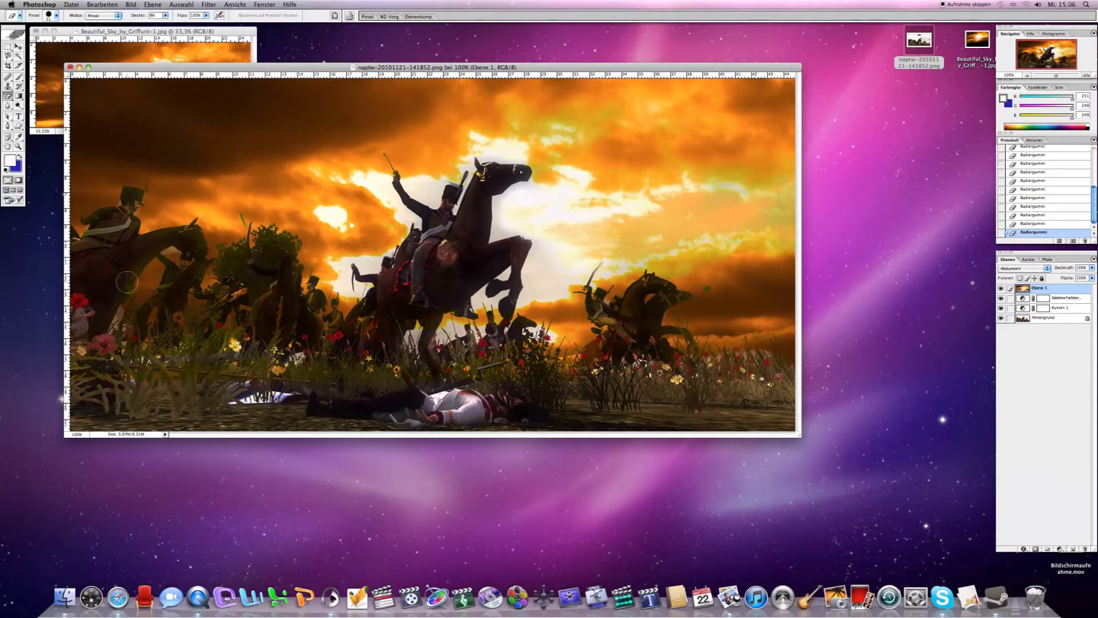
left_click(56, 16)
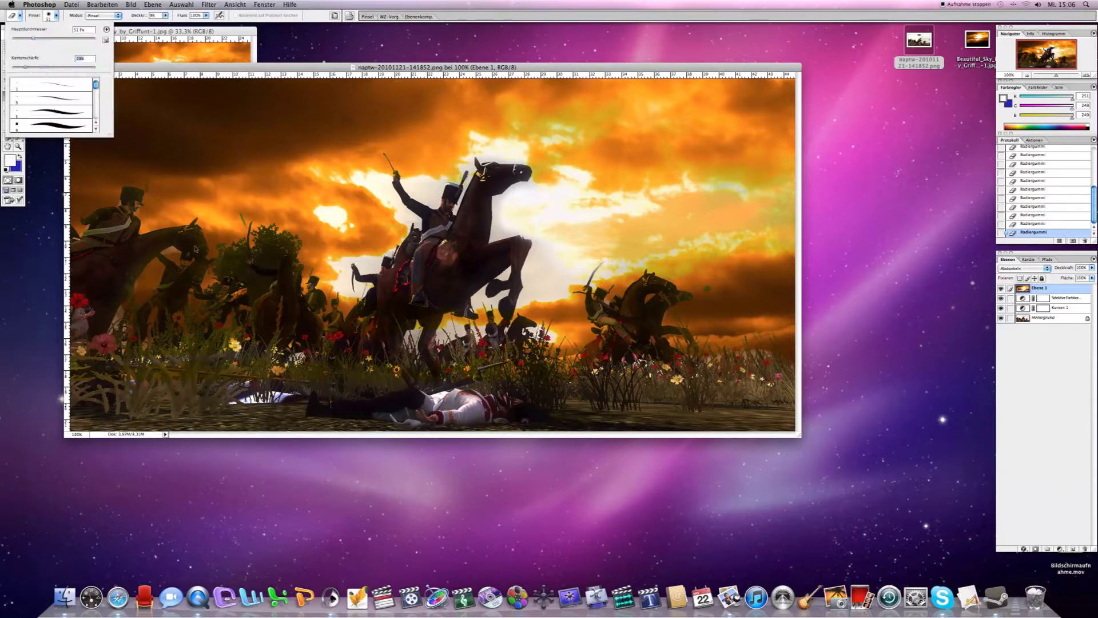
key("Return")
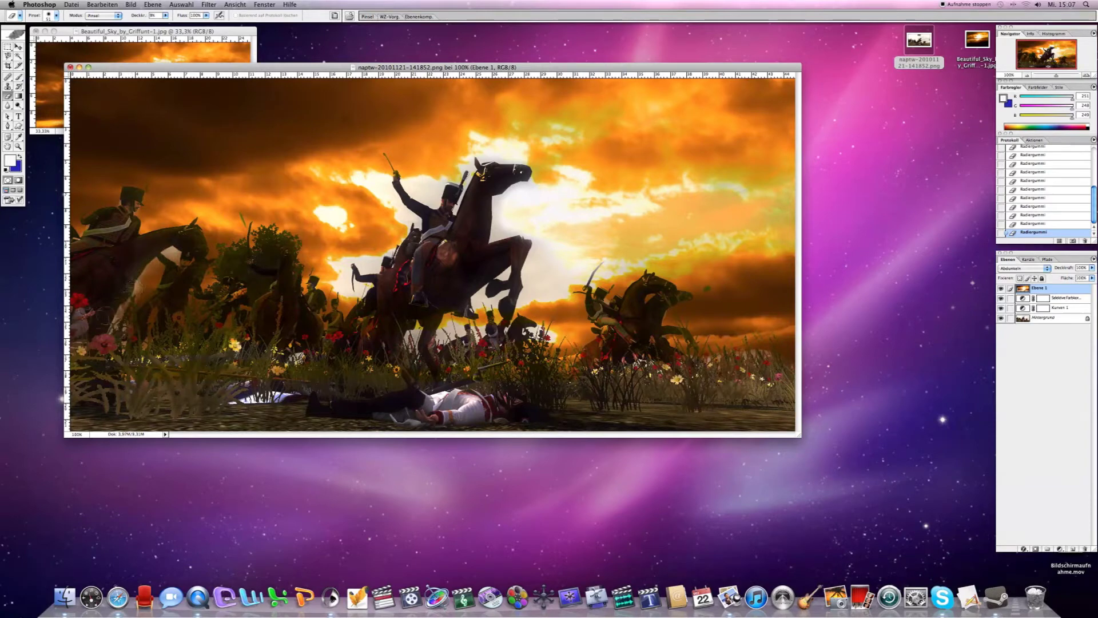
left_click_drag(1093, 201, 1093, 150)
left_click(1051, 161)
key("ctrl+shift+z")
key("ctrl+shift+z")
key("ctrl+shift+z")
key("ctrl+shift+z")
key("ctrl+shift+z")
key("ctrl+shift+z")
key("ctrl+shift+z")
key("ctrl+shift+z")
key("ctrl+shift+z")
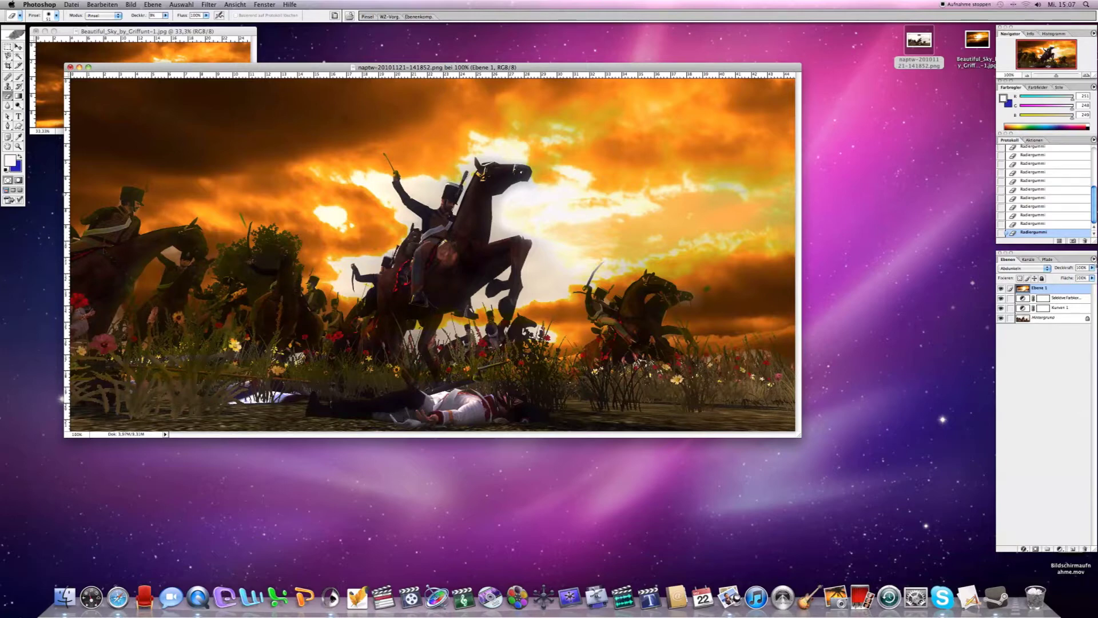
- Add a second Gradationskurven adjustment with two curve points darkening the battle scene
left_click(1059, 548)
left_click(1063, 499)
left_click_drag(676, 426, 659, 436)
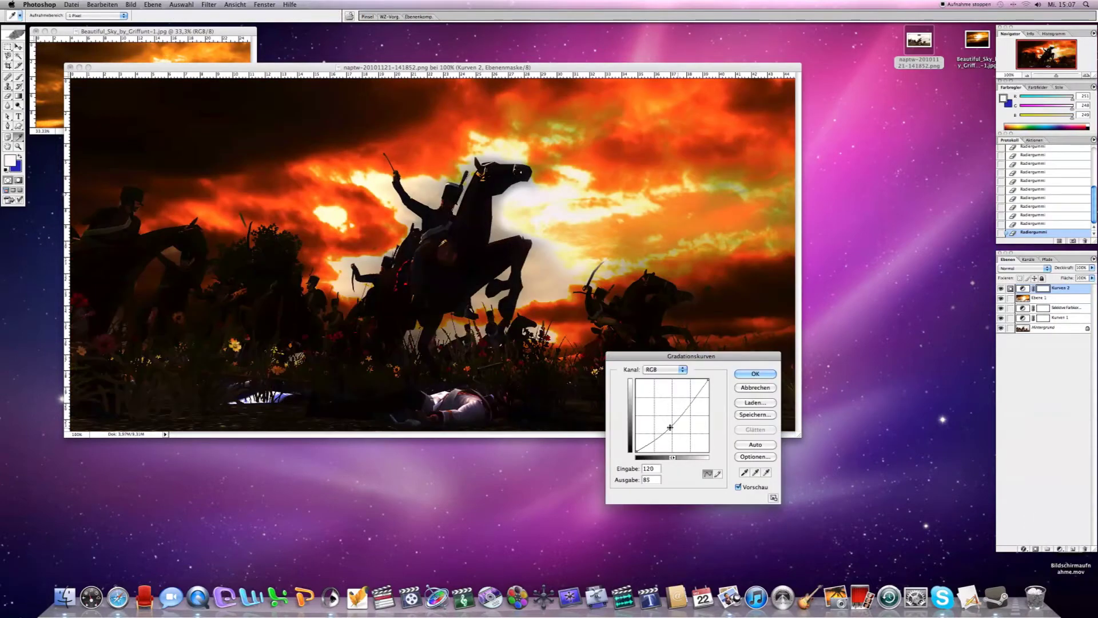
mouse_move(673, 423)
left_mouse_down()
mouse_move(678, 416)
mouse_move(665, 432)
left_mouse_up()
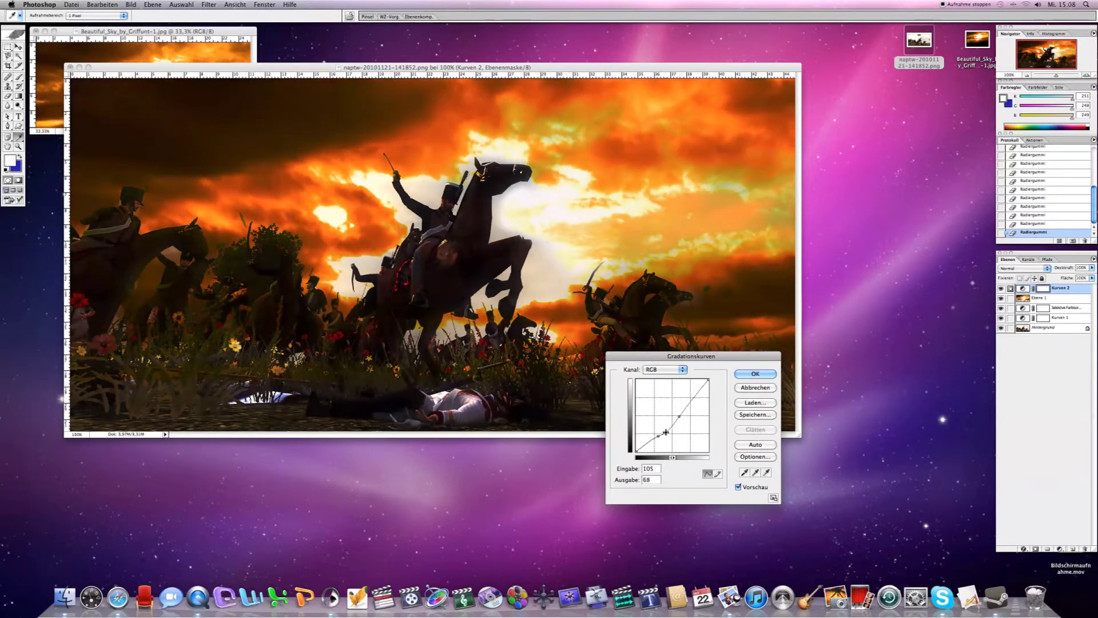
left_click(754, 374)
- Set up a mask brush at 4% opacity, enlarged to about 137 px or more
left_click(19, 77)
key("x")
left_click(51, 16)
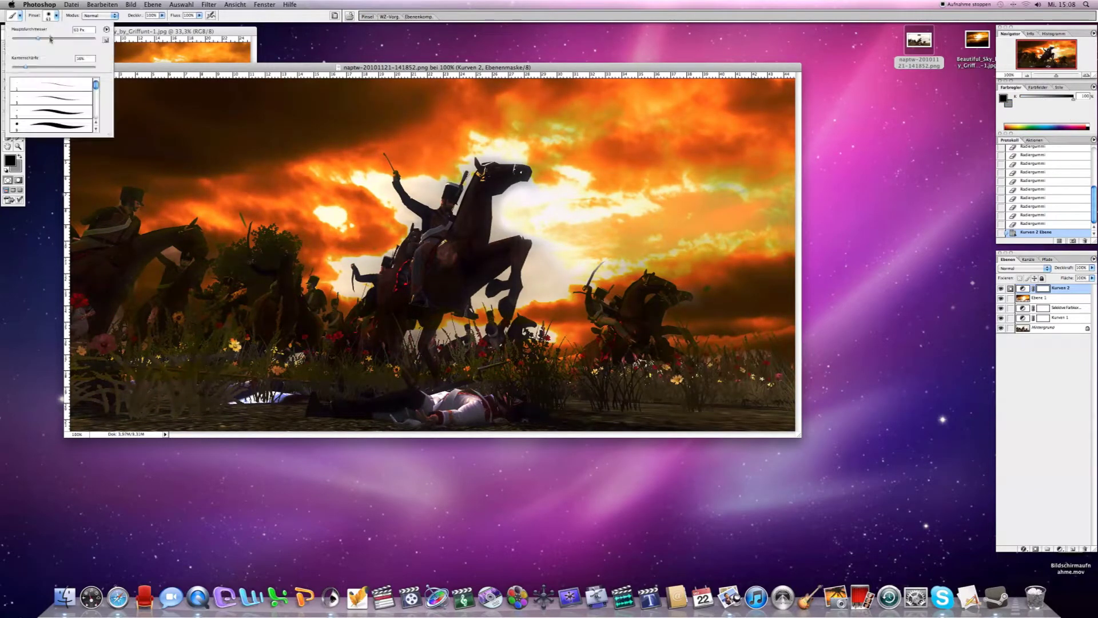
left_click_drag(162, 16, 123, 26)
left_click(50, 16)
left_click_drag(57, 39, 62, 38)
left_click(74, 407)
left_click(56, 16)
left_click_drag(64, 39, 73, 39)
left_click(127, 401)
- Undo recent strokes, set black as foreground, select Hintergrund, and enlarge the document window
key("ctrl+alt+z")
key("ctrl+alt+z")
key("ctrl+alt+z")
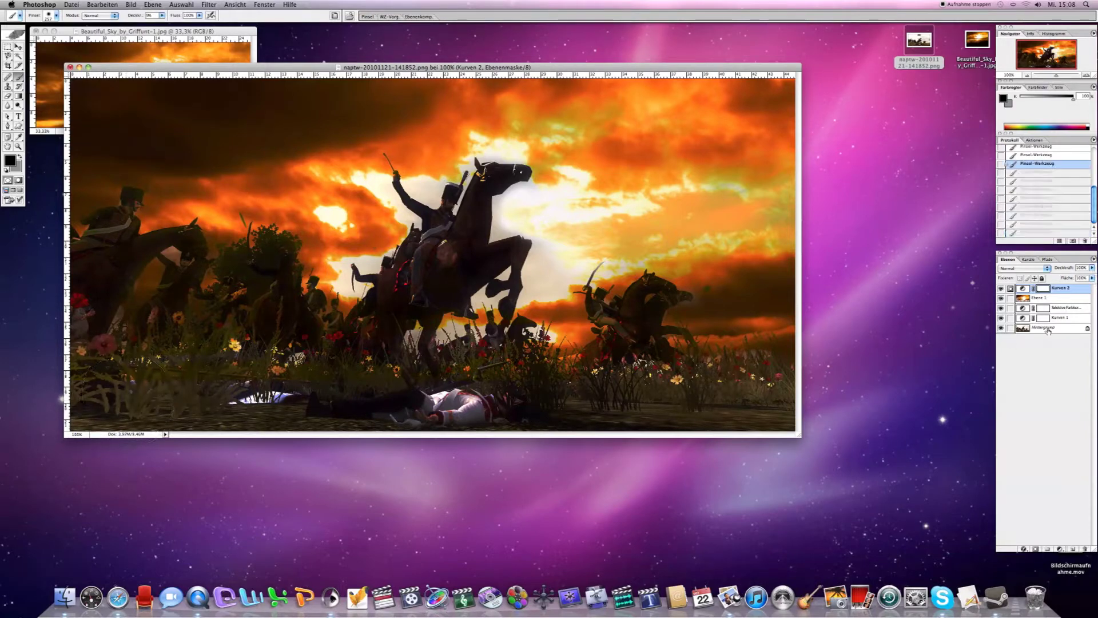
key("ctrl+alt+z")
key("ctrl+alt+z")
key("ctrl+alt+z")
key("ctrl+alt+z")
key("ctrl+alt+z")
key("ctrl+alt+z")
left_click(9, 160)
left_click(451, 286)
left_click(633, 172)
left_click(1046, 328)
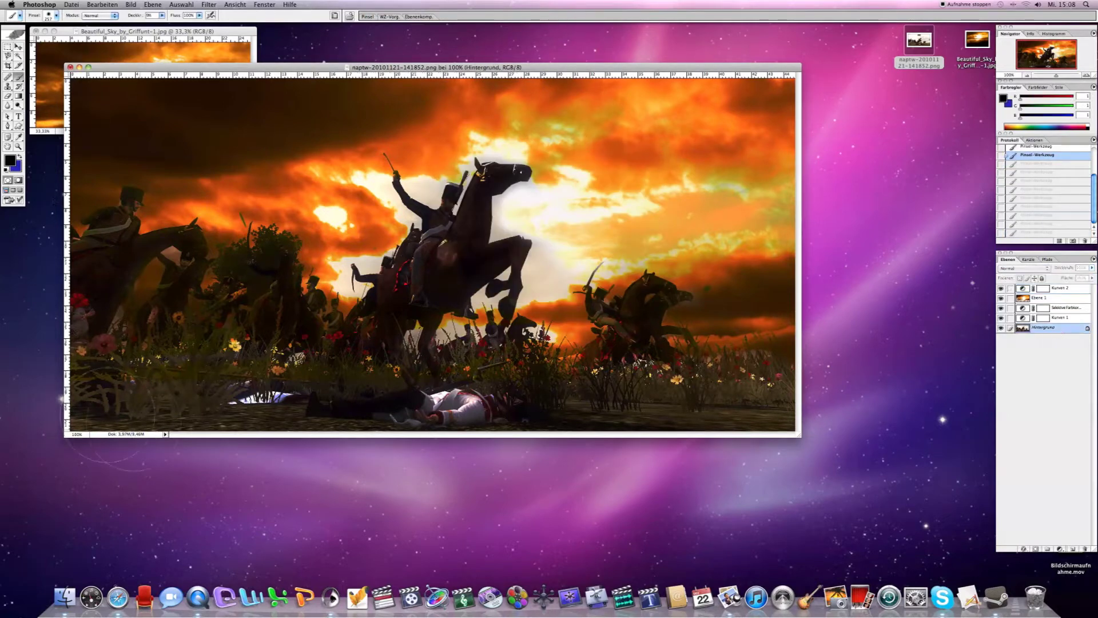
left_click_drag(890, 525, 898, 529)
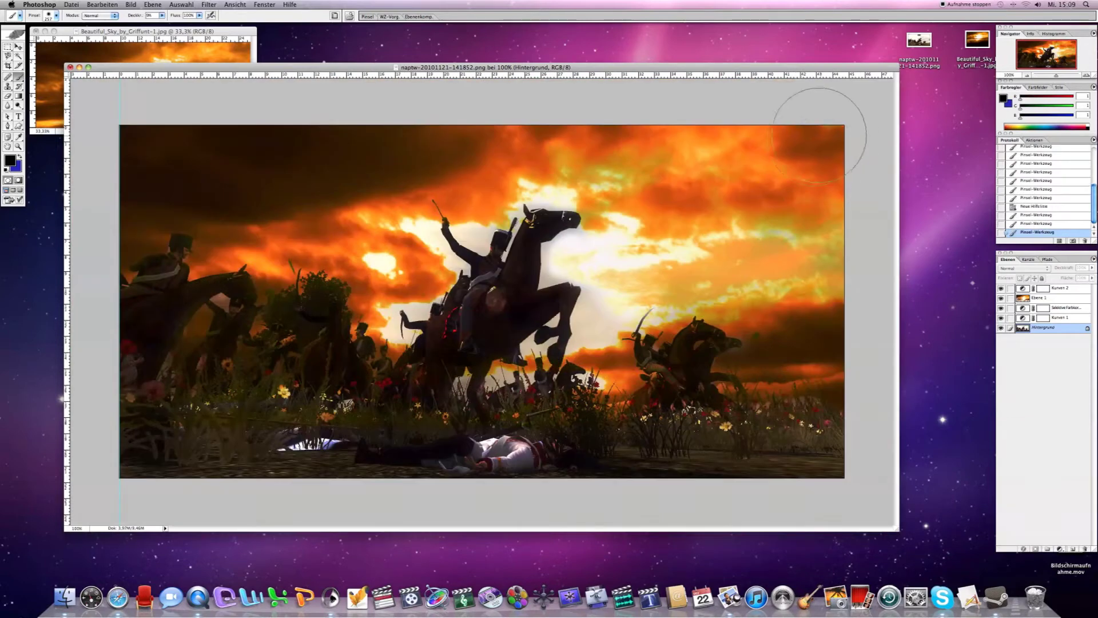
- Brush black over the lower-left corner, upper-right sky, grass and top band as a vignette
left_click_drag(809, 110, 797, 466)
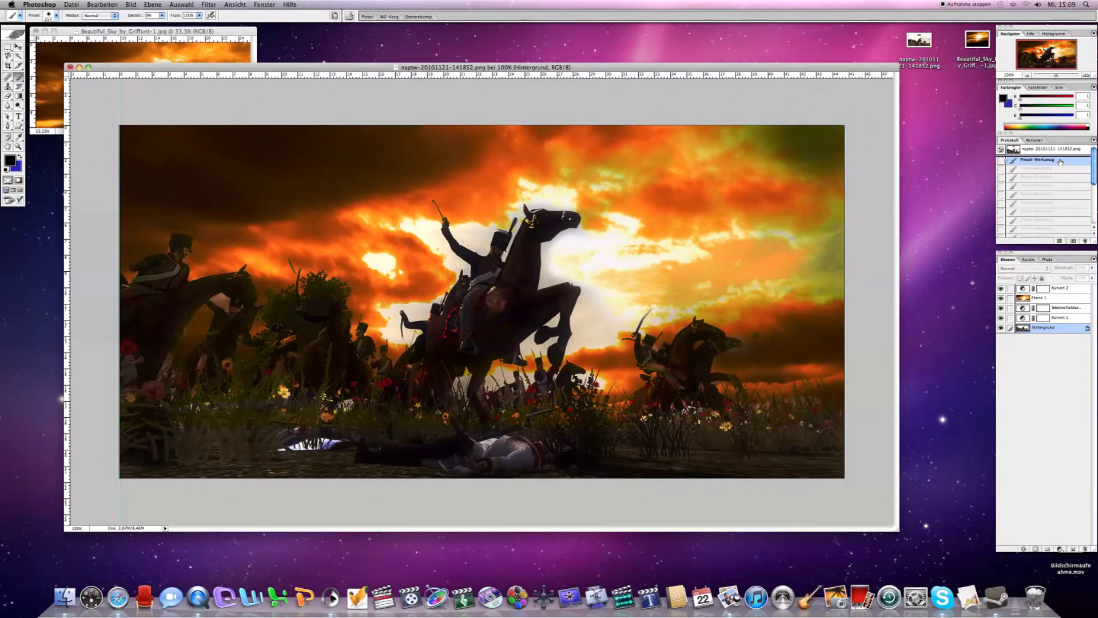
left_click_drag(206, 455, 136, 455)
left_click(1047, 297)
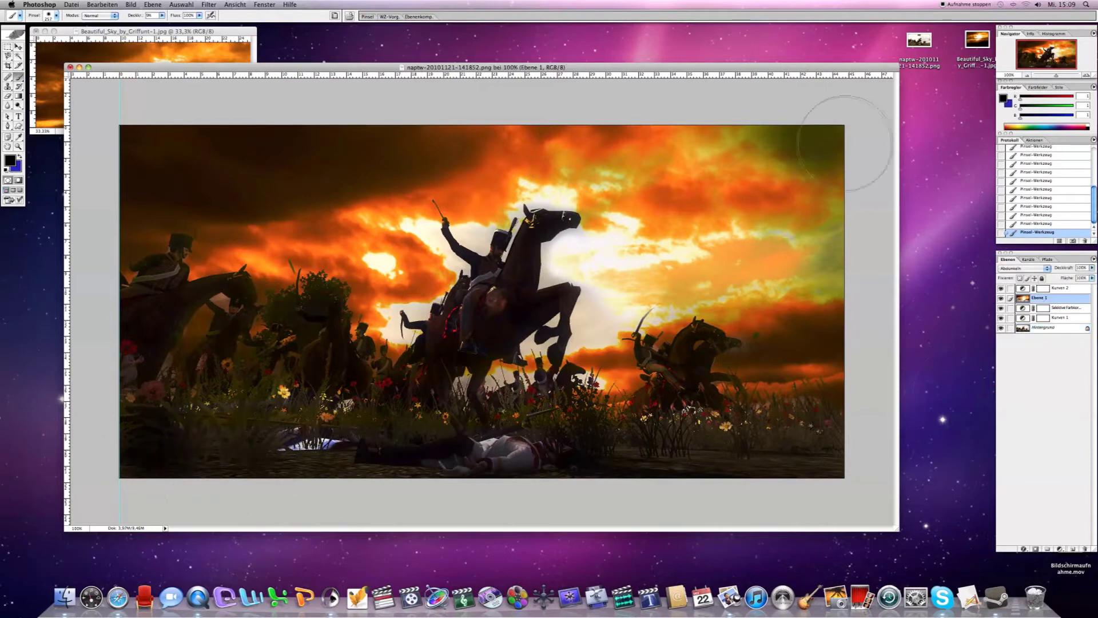
mouse_move(839, 229)
left_mouse_down()
mouse_move(484, 129)
mouse_move(150, 424)
left_mouse_up()
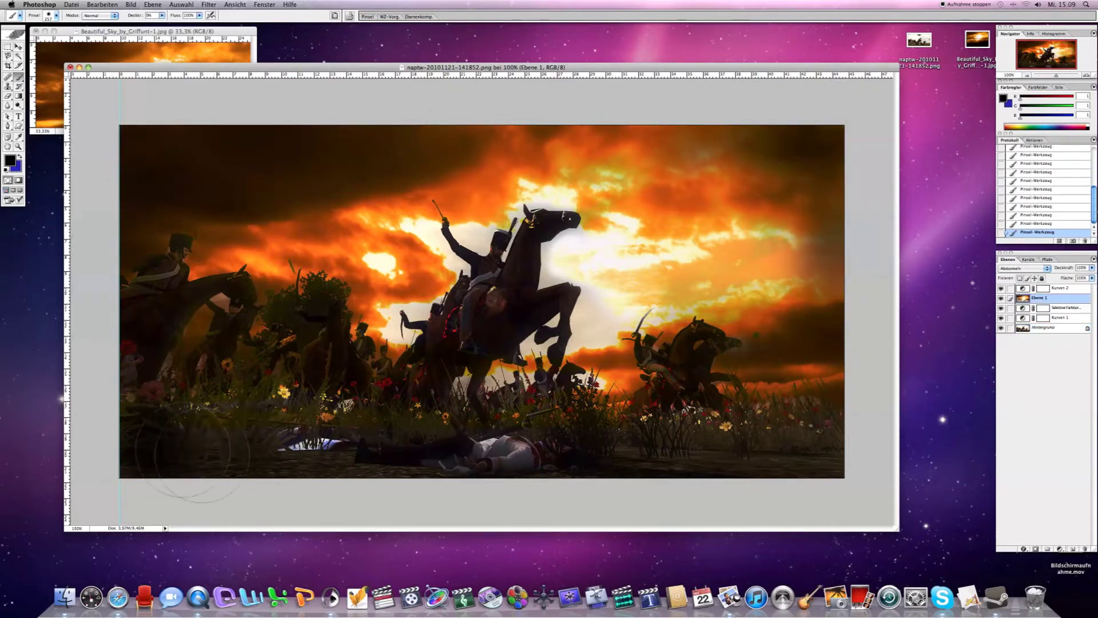
left_click_drag(658, 475, 811, 435)
left_click_drag(497, 130, 632, 534)
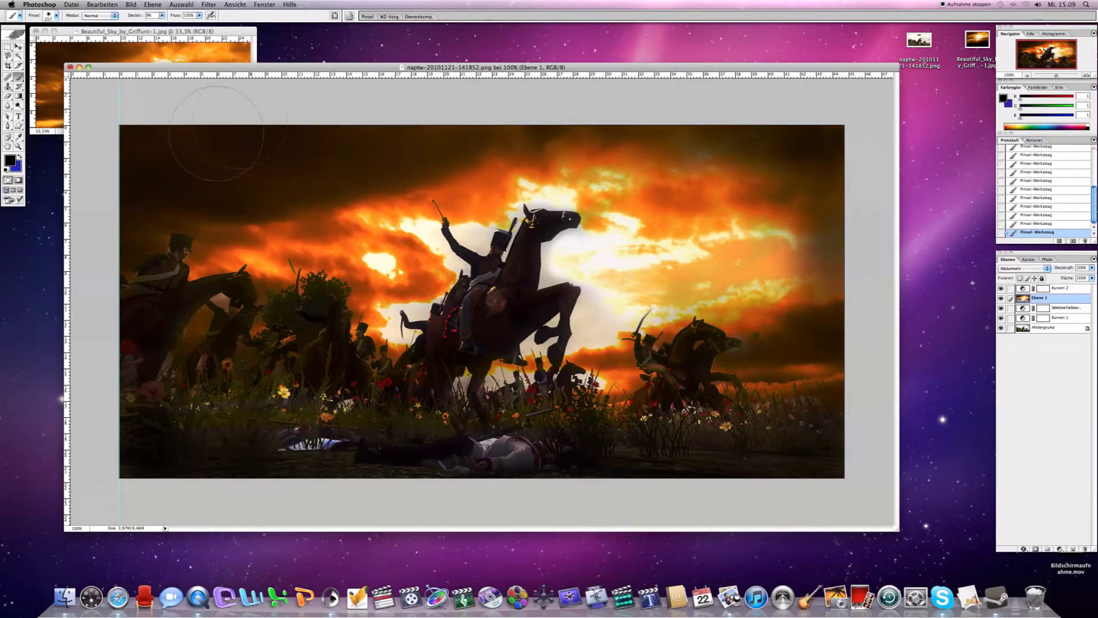
- Add a new empty layer, Ebene 2
left_click(1094, 258)
left_click(992, 255)
left_click(716, 201)
left_click(209, 4)
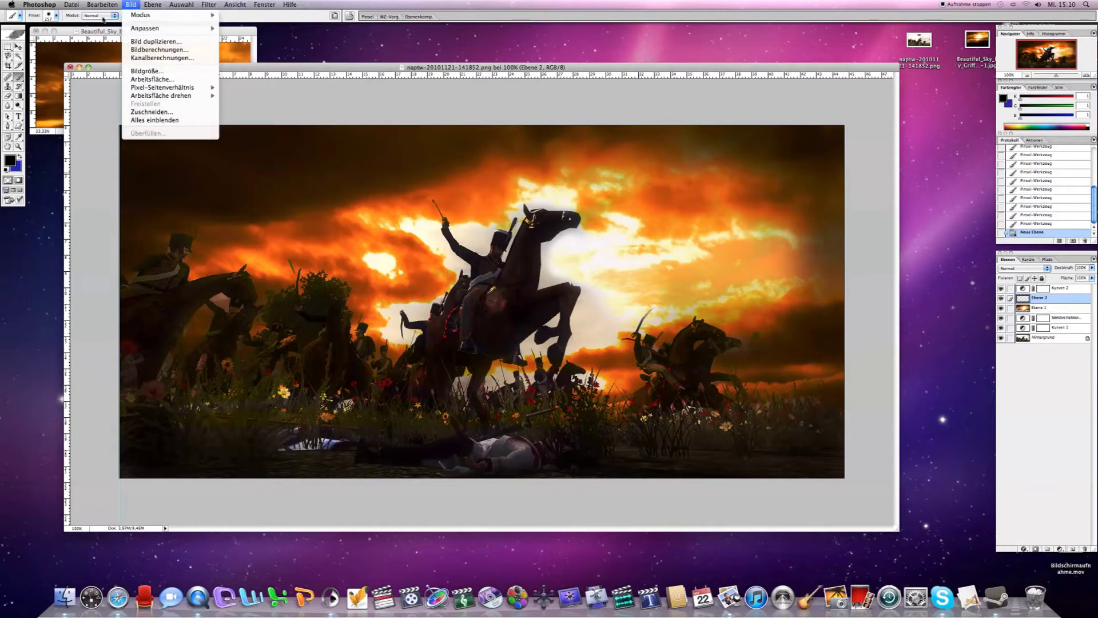
- Set a yellow background colour and render Wolken (clouds) on Ebene 2
left_click(16, 166)
left_click(561, 271)
left_click(632, 172)
left_click(208, 4)
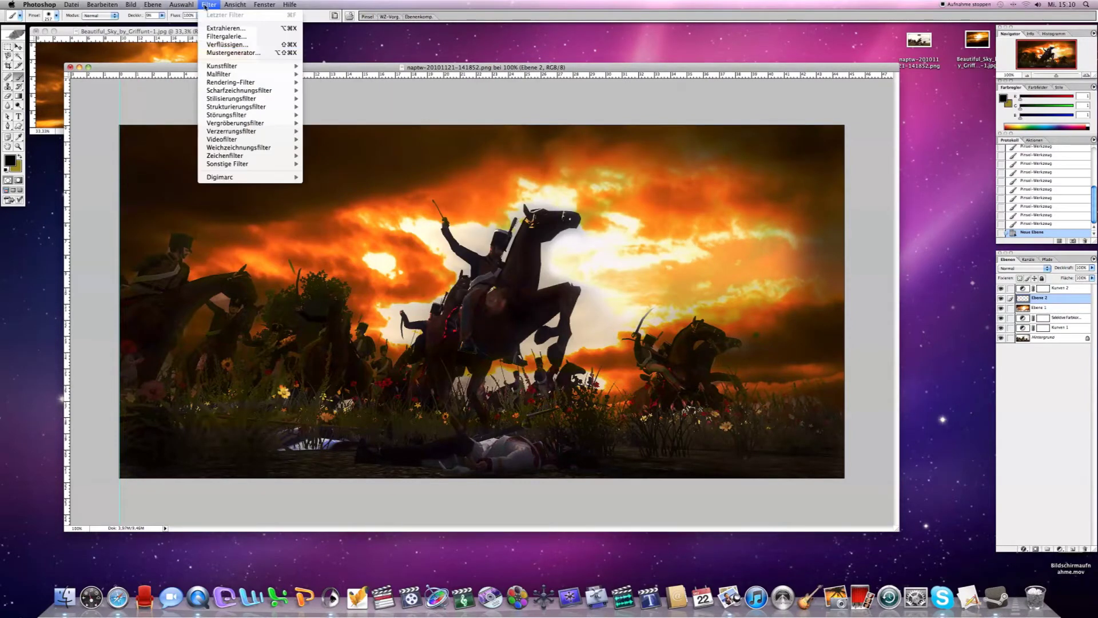
left_click(344, 107)
- Add Ebene 3 with rendered clouds, rotated about 32° and stretched to double height
left_click(1093, 258)
left_click(932, 275)
key("Return")
left_click(217, 5)
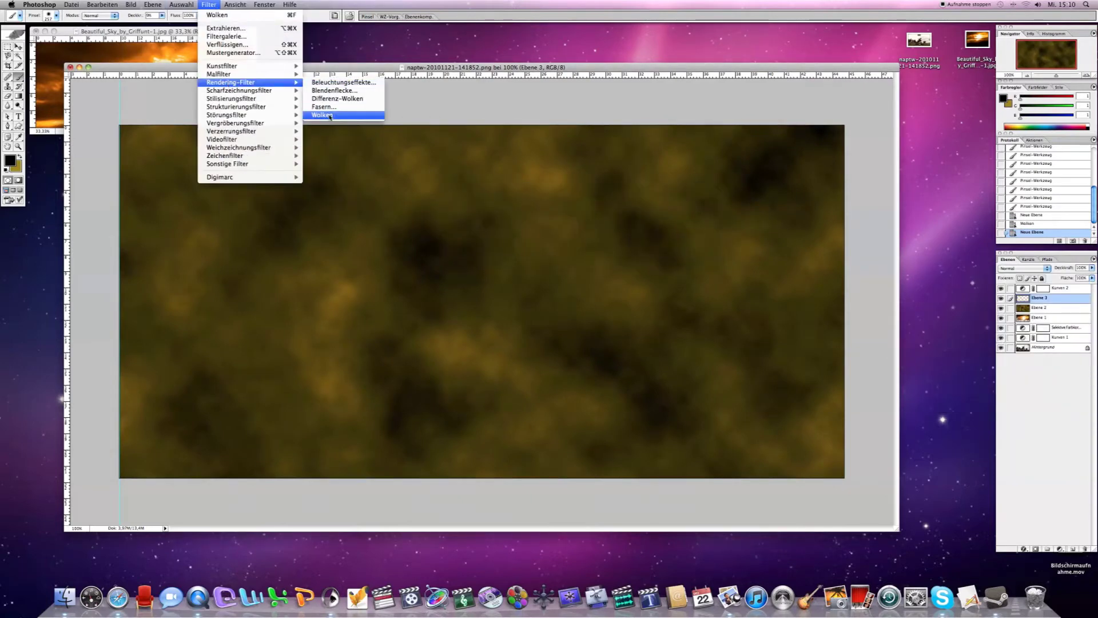
left_click(343, 109)
key("super+t")
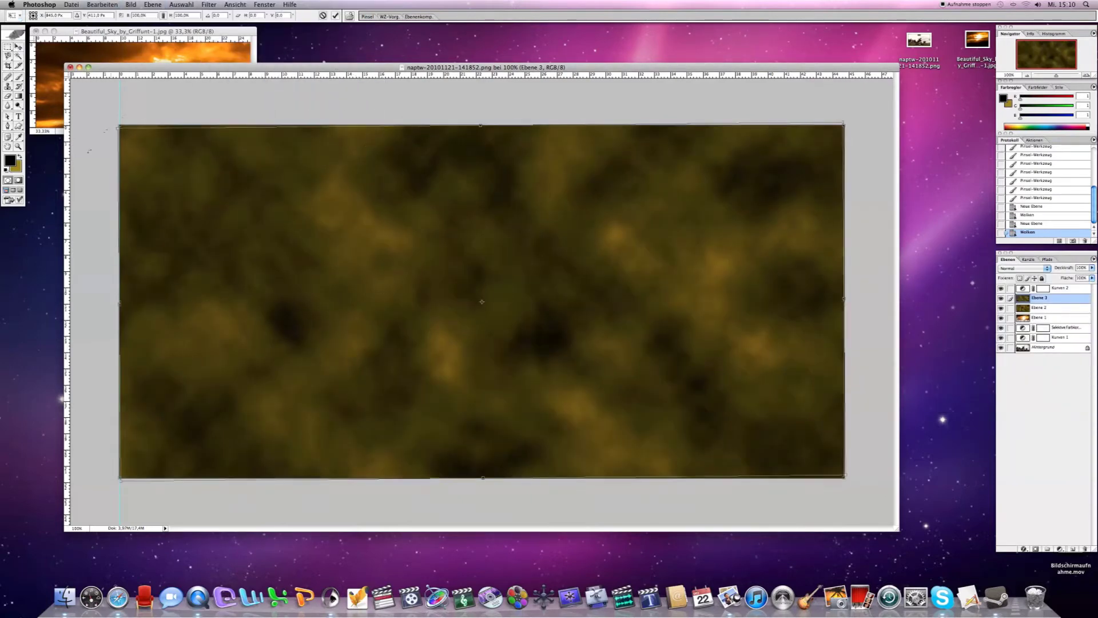
left_click_drag(96, 291, 150, 499)
left_click_drag(575, 451, 724, 581)
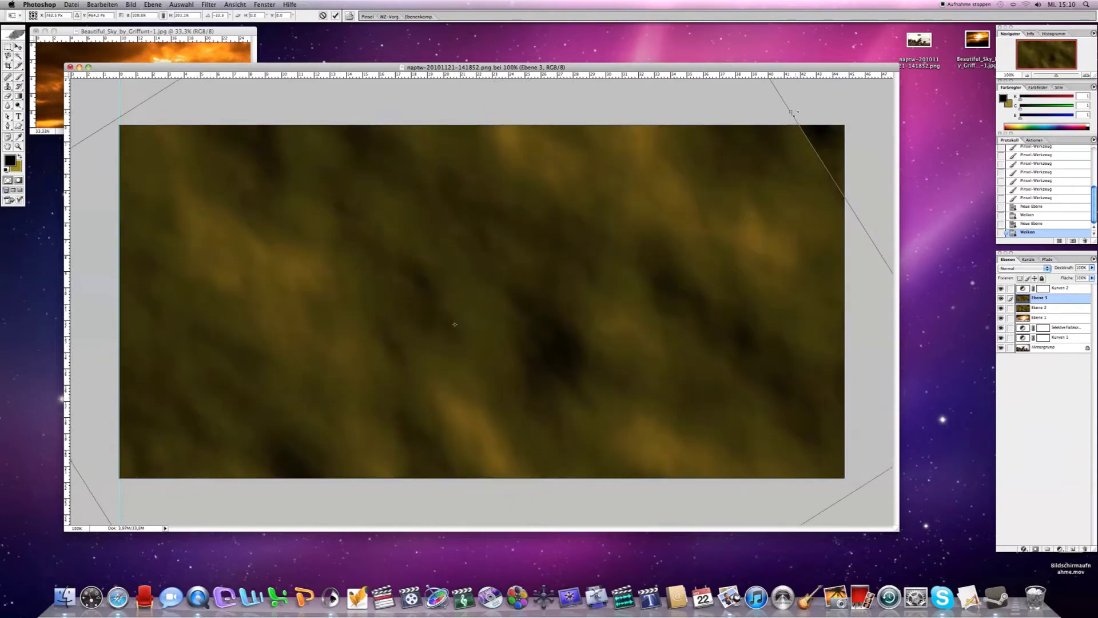
key("Return")
- Set the Ebene 3 cloud layer's blending to Abdunkeln (darken)
left_click(153, 5)
left_click(337, 59)
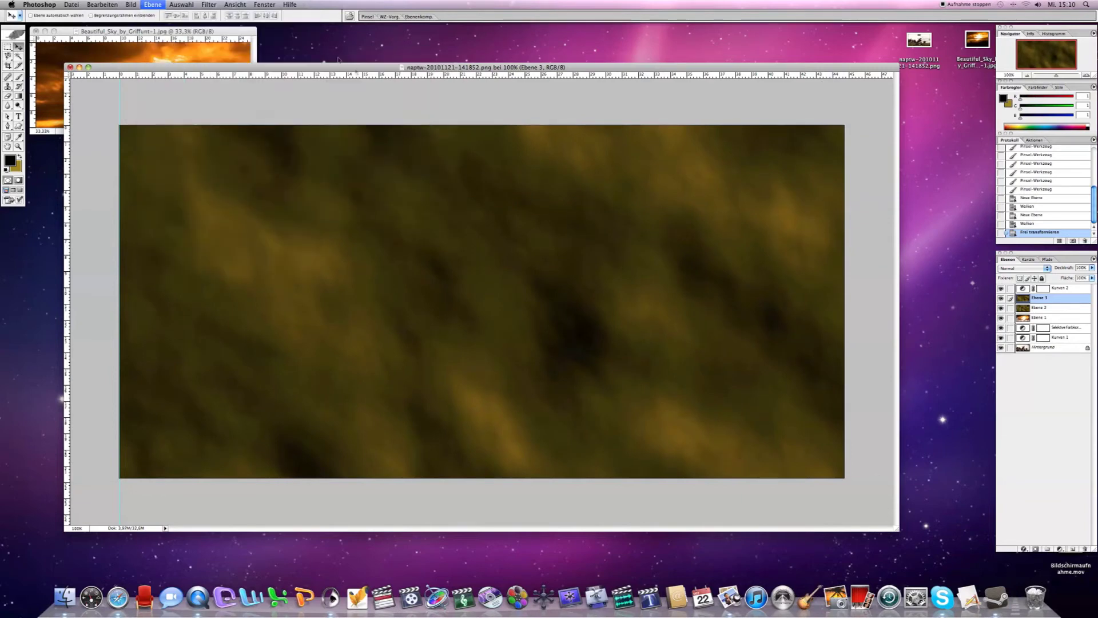
left_click(563, 440)
left_click(689, 424)
- Add Ebene 4 with rendered clouds, rotated and skewed into streaks
left_click(1094, 259)
left_click(944, 269)
left_click(718, 201)
left_click(209, 4)
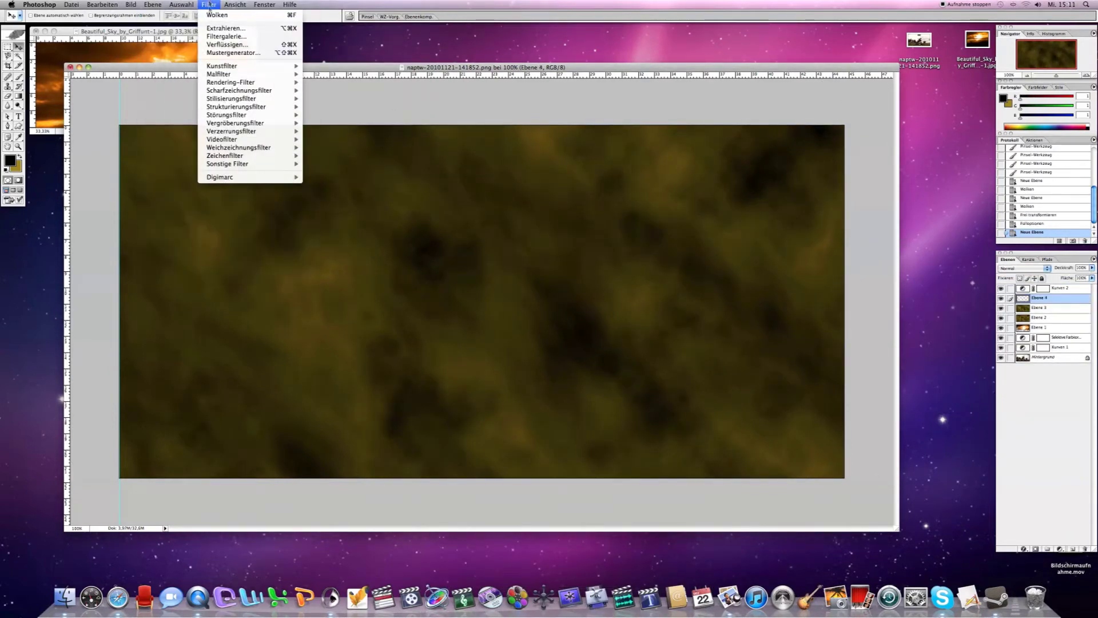
left_click(337, 114)
key("ctrl+t")
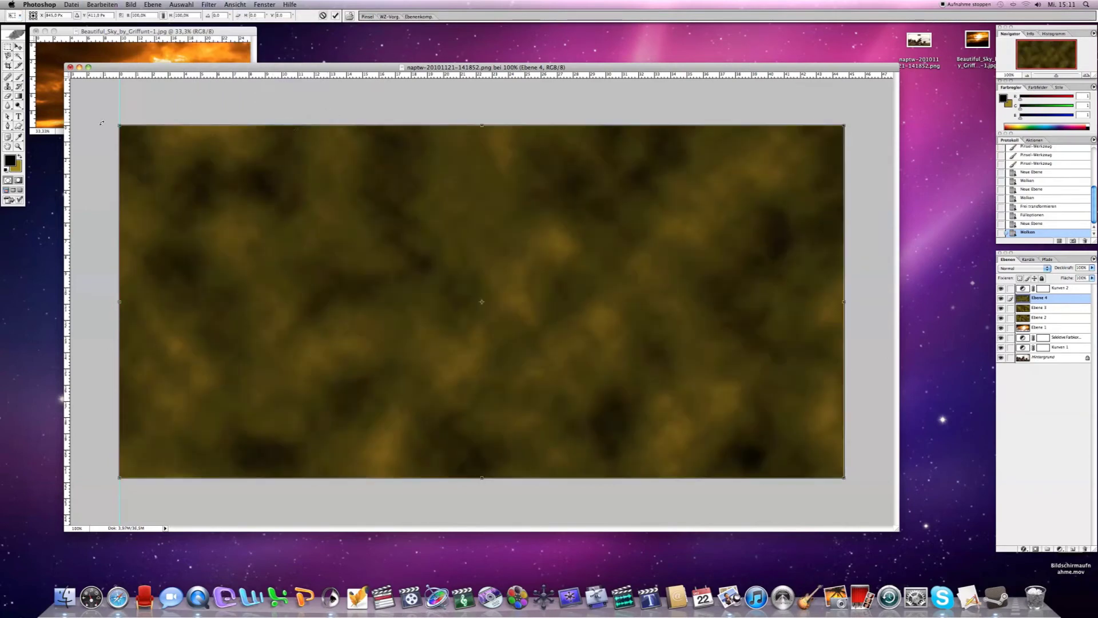
left_click_drag(102, 122, 480, 319)
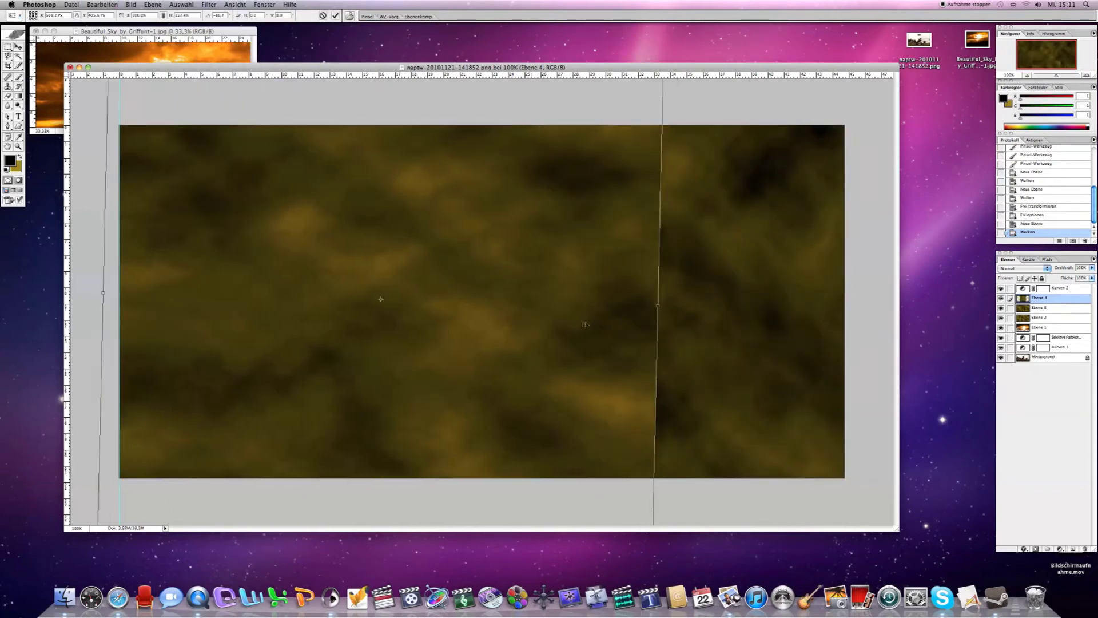
left_click_drag(481, 320, 658, 309)
key("Return")
left_click(153, 5)
mouse_move(164, 52)
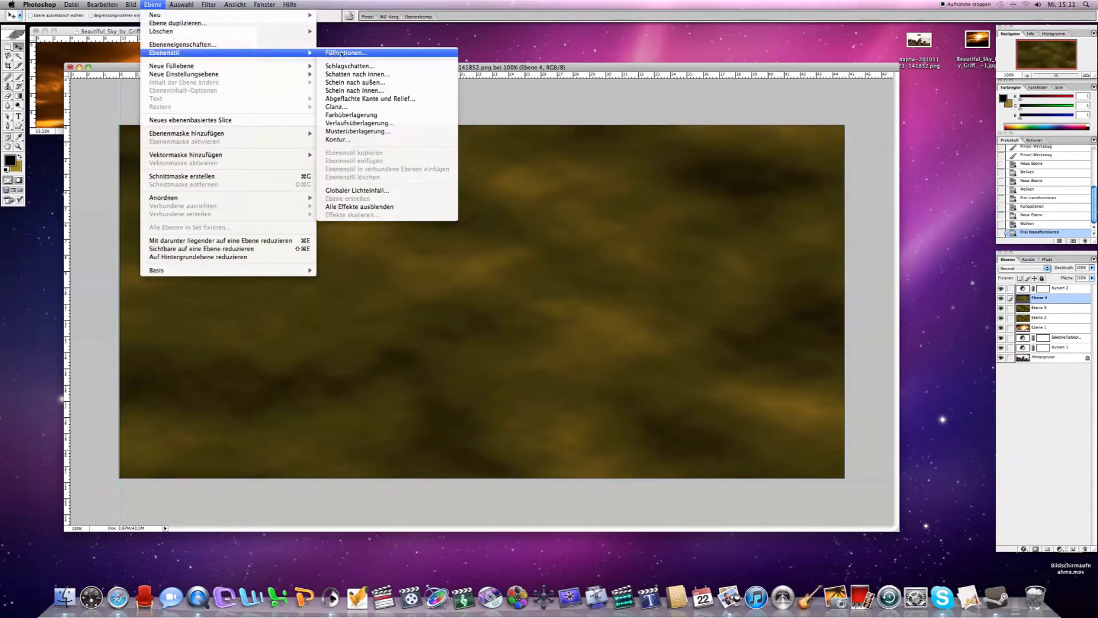
- Set Ebene 4's blend mode to Darken (Abdunkeln)
left_click(333, 53)
left_click(564, 434)
left_click(566, 458)
left_click(674, 426)
- Crop the image and remove the vertical guide
key("c")
left_click_drag(554, 454, 844, 477)
key("Return")
key("v")
left_click_drag(119, 172, 67, 172)
- Merge the cloud layers into Ebene 2 and move it above Kurven 2
key("ctrl+g")
key("ctrl+g")
key("ctrl+e")
left_click_drag(1045, 288, 1053, 290)
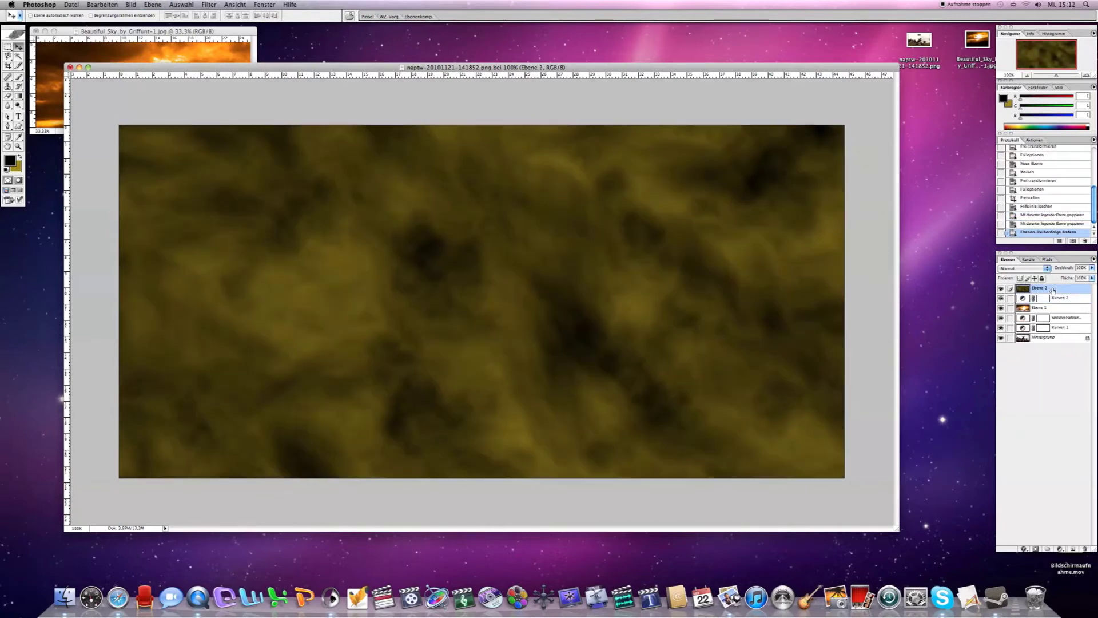
- Give the merged cloud layer the Lighten (Aufhellen) blend mode in Layer Style
left_click(153, 5)
left_click(309, 56)
left_click(572, 437)
left_click(552, 453)
left_click(553, 464)
left_click(560, 439)
left_click(558, 465)
left_click(560, 438)
left_click(557, 413)
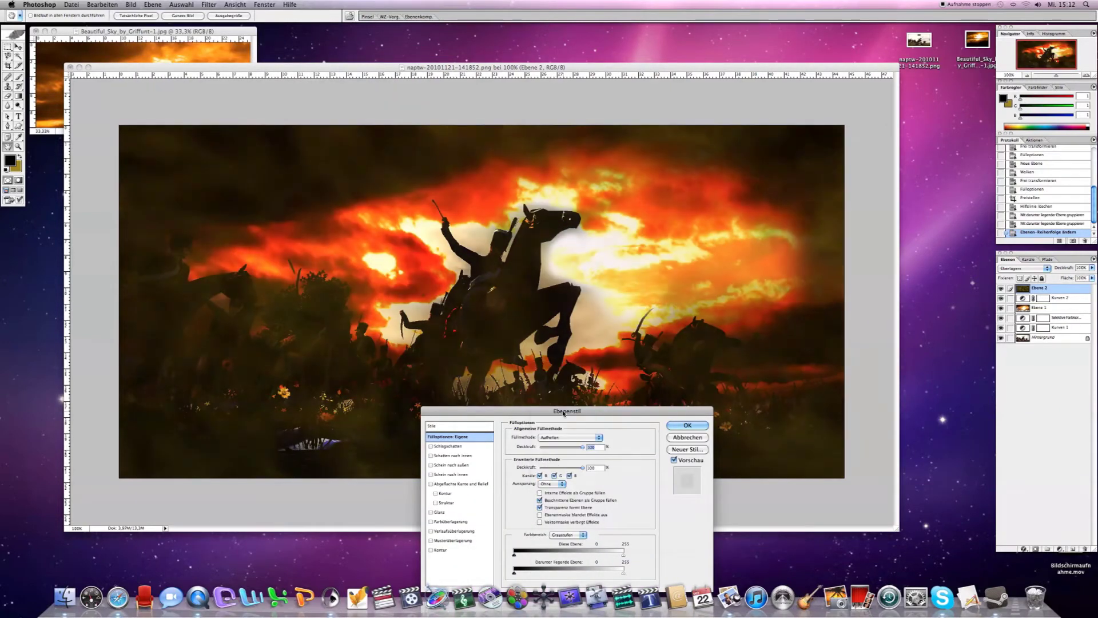
key("Return")
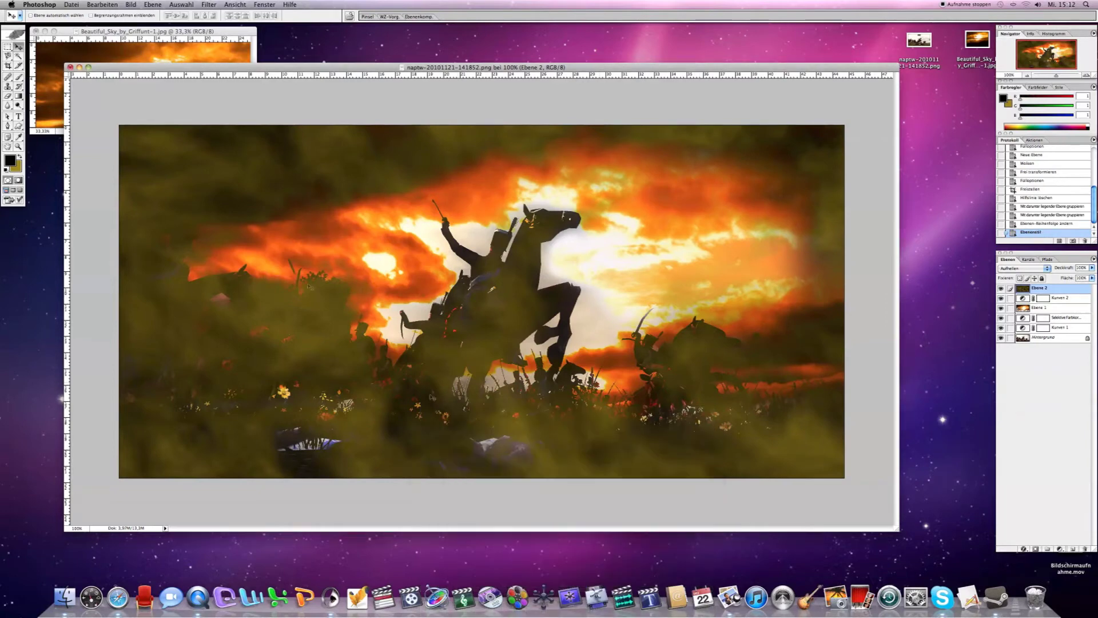
key("e")
left_click(56, 15)
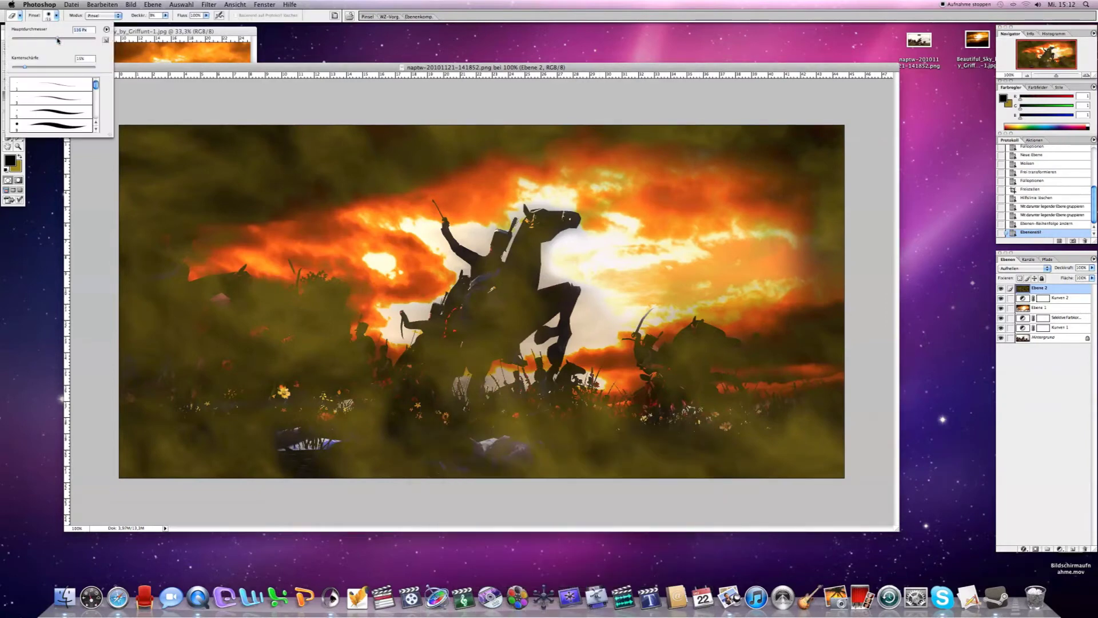
- Erase cloud haze from the sky, horses, riders and left soldiers on Ebene 2
mouse_move(381, 218)
left_mouse_down()
mouse_move(368, 172)
mouse_move(417, 185)
left_mouse_up()
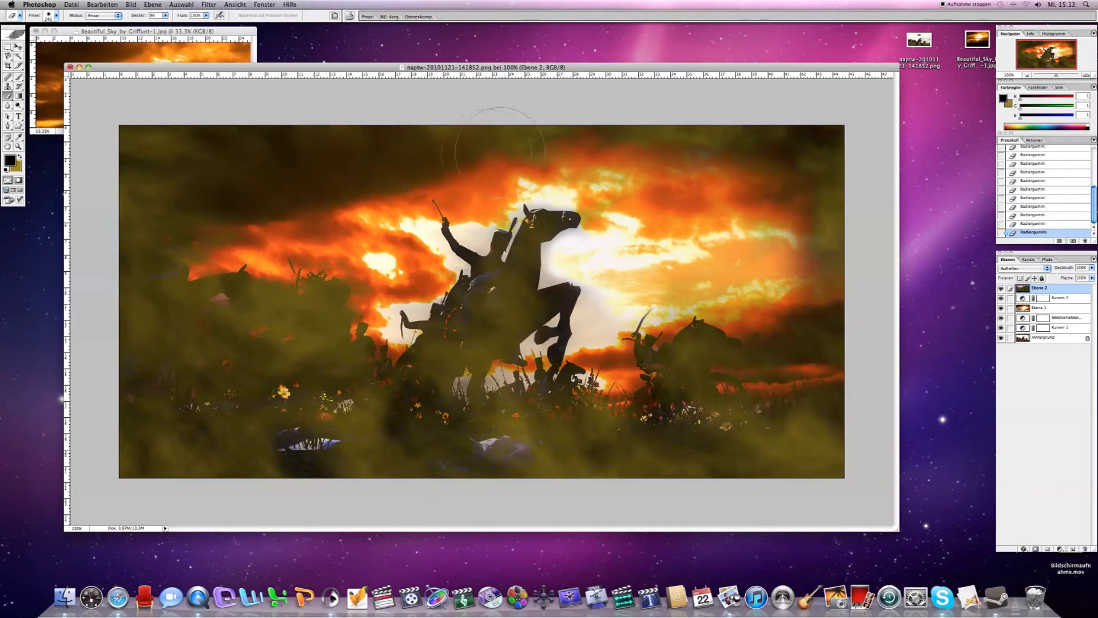
mouse_move(815, 233)
left_mouse_down()
mouse_move(797, 429)
mouse_move(779, 330)
left_mouse_up()
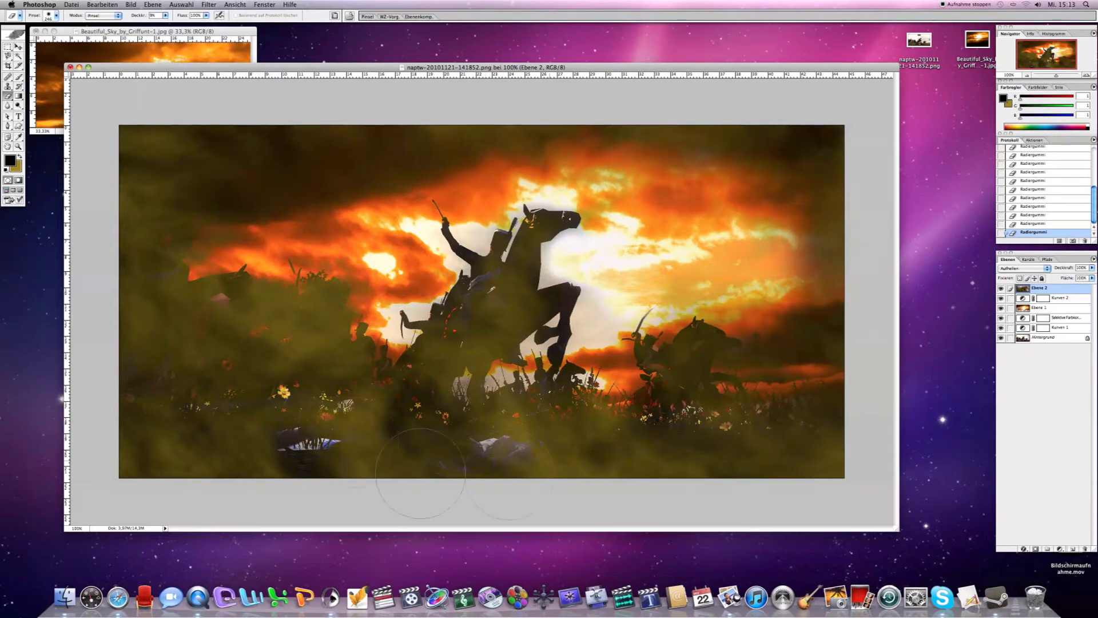
left_click_drag(421, 473, 501, 288)
mouse_move(178, 308)
left_mouse_down()
mouse_move(158, 354)
mouse_move(296, 325)
left_mouse_up()
left_click_drag(274, 413, 210, 287)
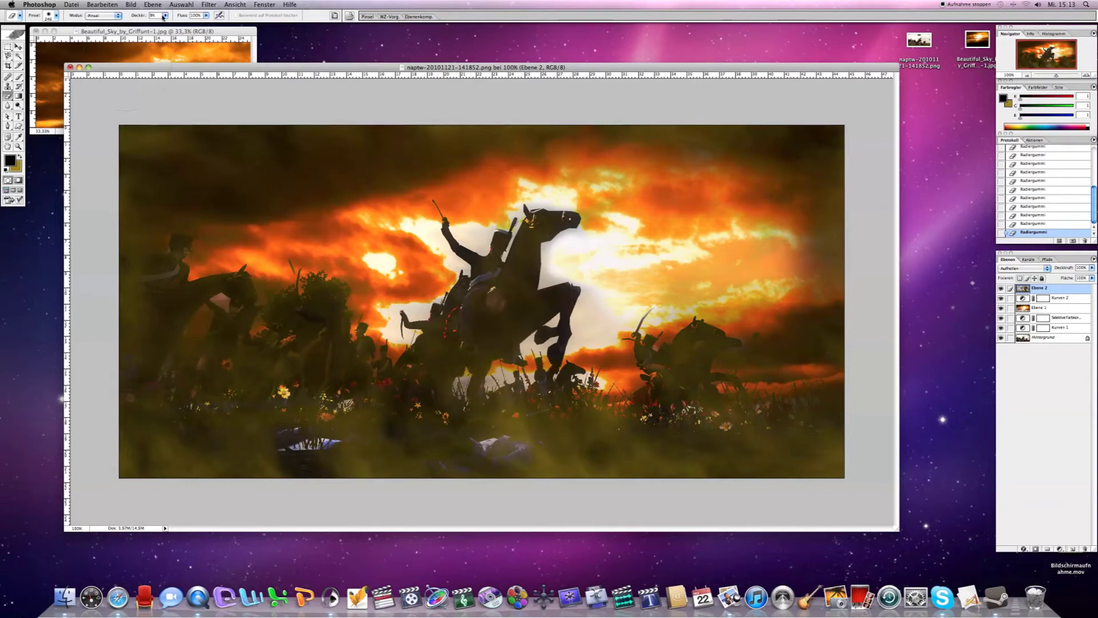
left_click_drag(193, 26, 208, 26)
left_click_drag(457, 309, 572, 217)
left_click_drag(652, 332, 732, 377)
mouse_move(309, 292)
left_mouse_down()
mouse_move(265, 340)
mouse_move(252, 235)
left_mouse_up()
left_click_drag(627, 329, 606, 395)
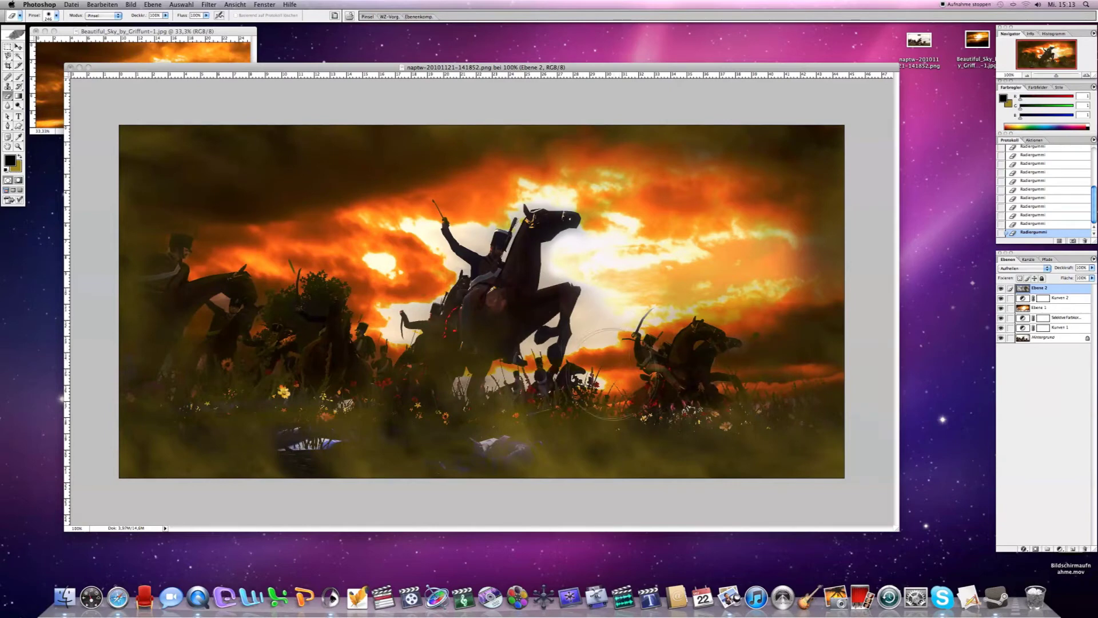
- Paint faint, soft low-opacity brush strokes to darken parts of the mist
left_click_drag(129, 26, 126, 27)
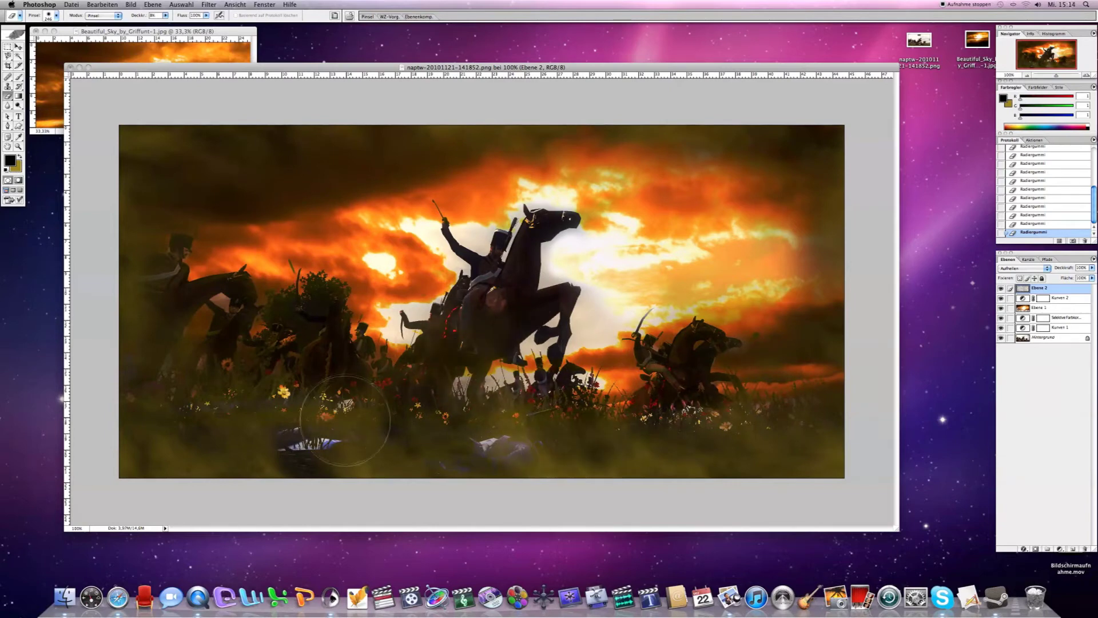
key("b")
left_click_drag(143, 148, 189, 206)
left_click_drag(143, 286, 149, 434)
mouse_move(366, 434)
left_mouse_down()
mouse_move(235, 475)
mouse_move(800, 457)
left_mouse_up()
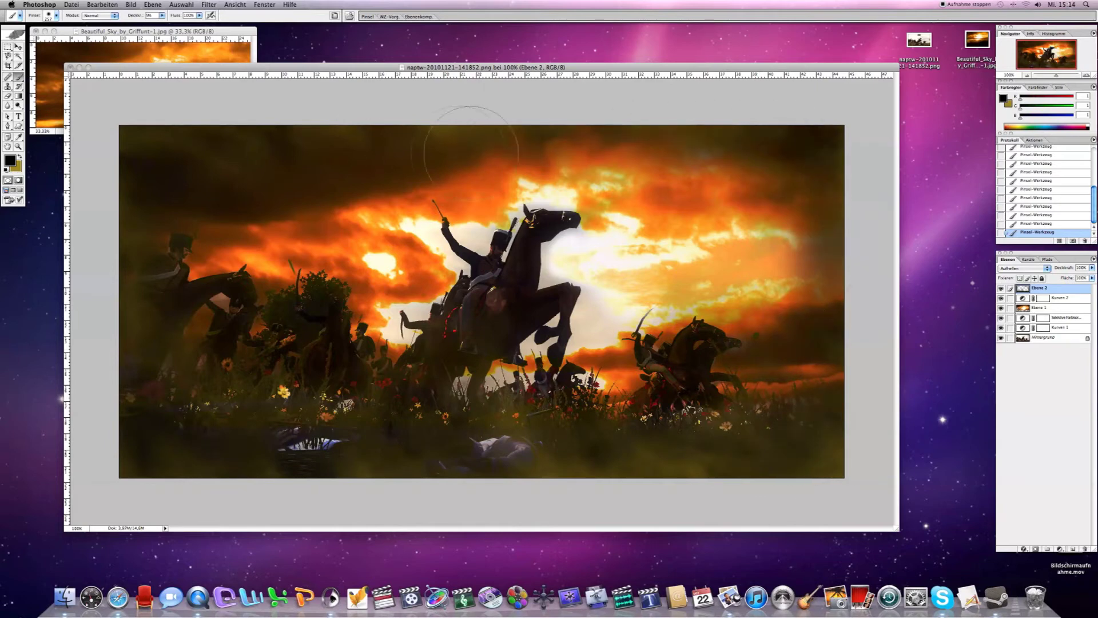
- Paint a faint olive-gold glow into the sky near the top-right corner
left_click(10, 161)
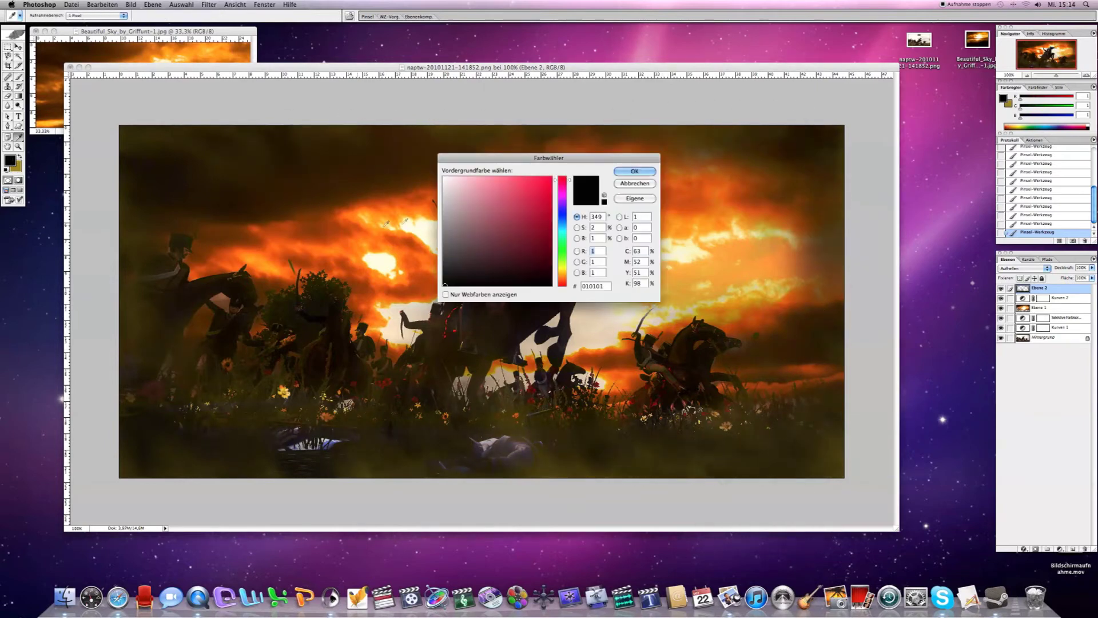
left_click(631, 183)
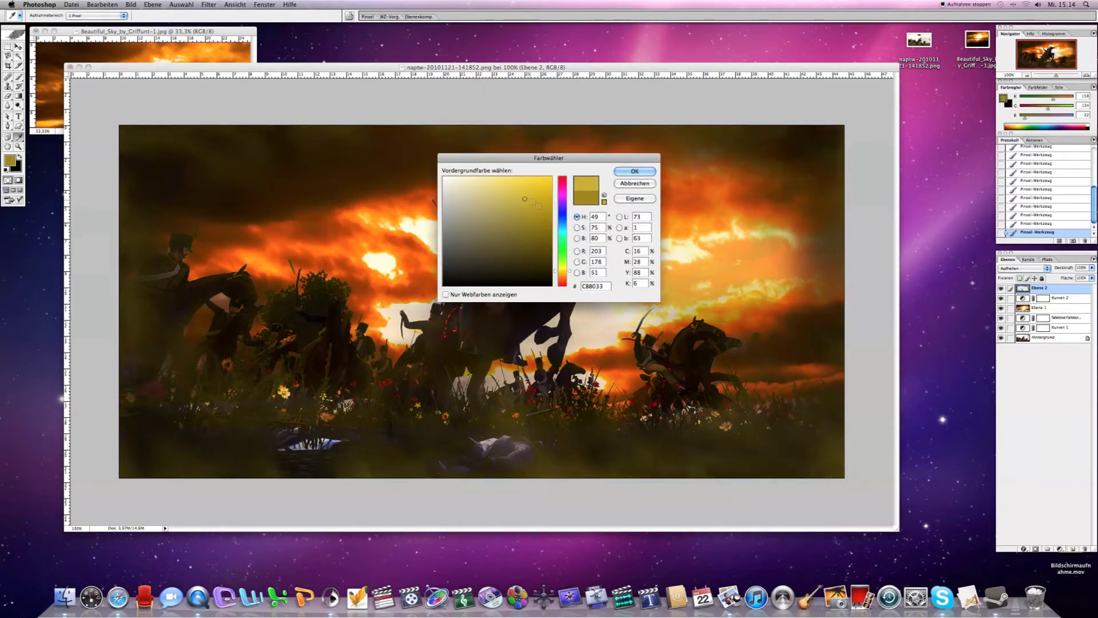
left_click(636, 170)
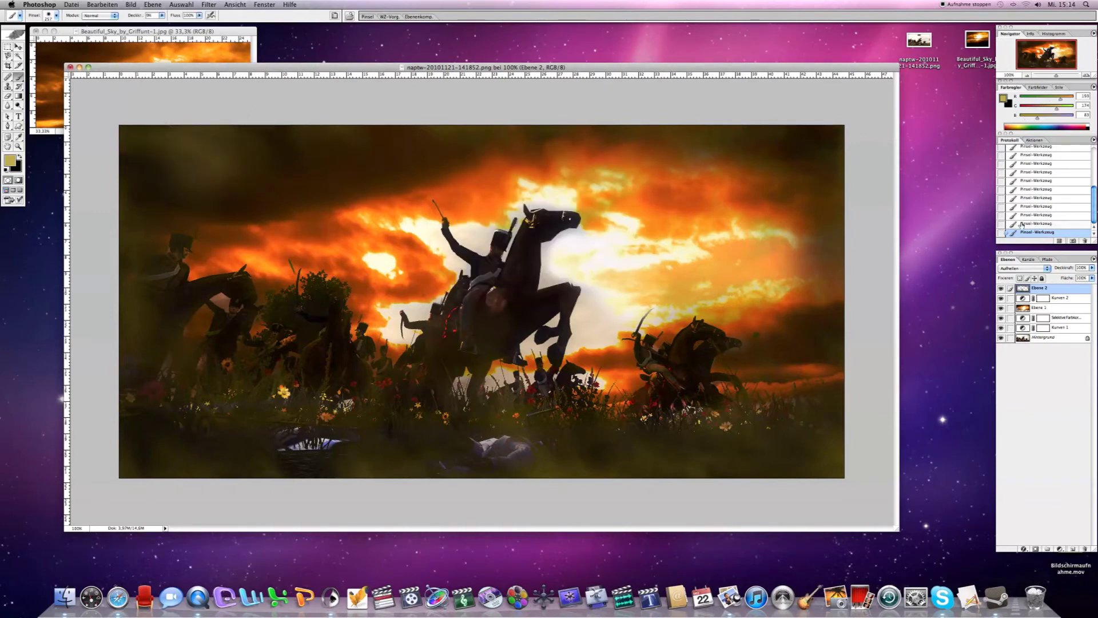
scroll(1022, 225, "up", 1)
left_click(783, 155)
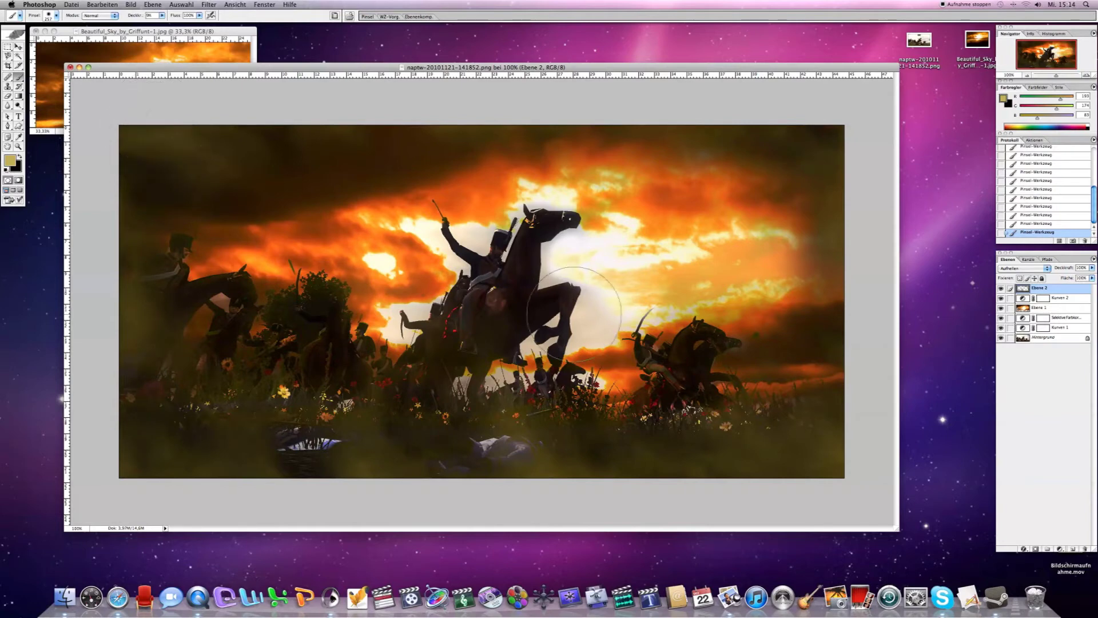
- Erase mist over the top-left sky and a small lower-left patch
left_click(8, 97)
left_click_drag(159, 153, 172, 172)
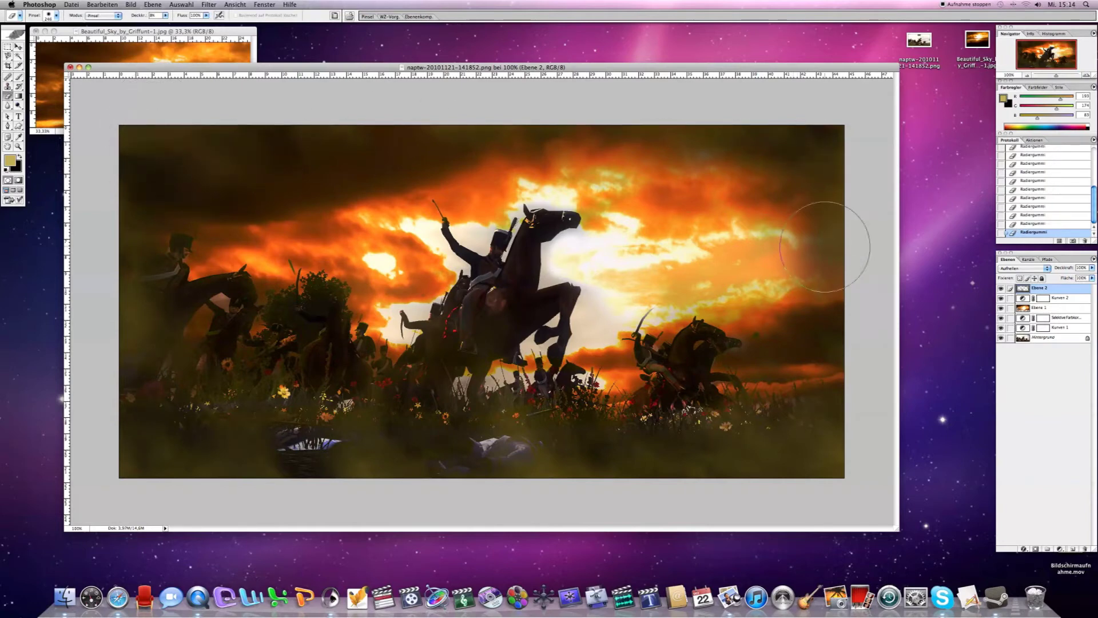
left_click_drag(184, 441, 153, 453)
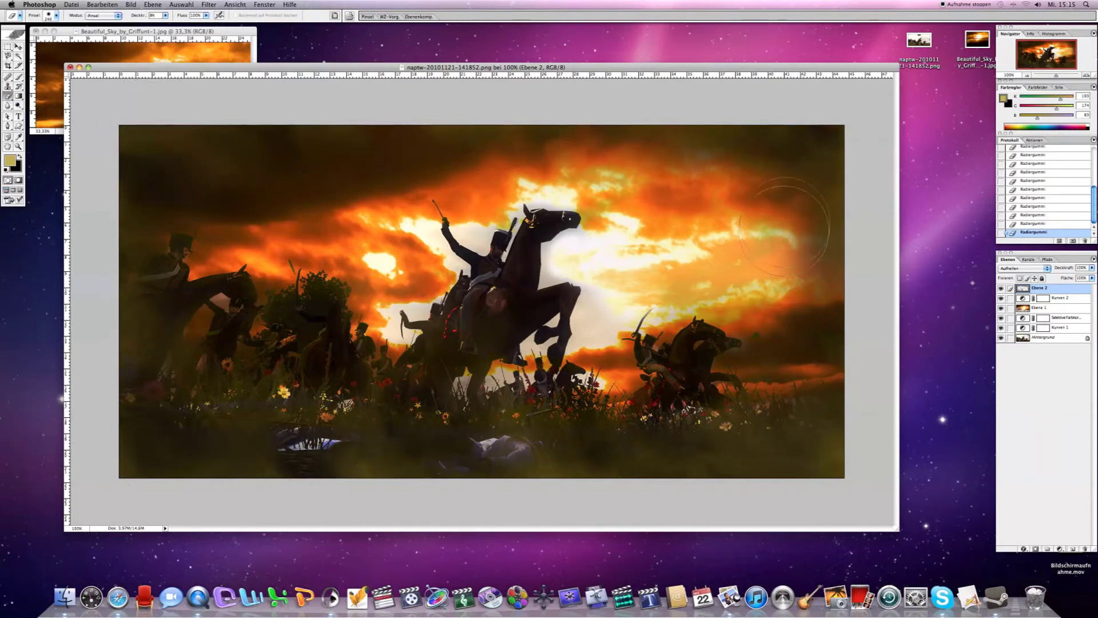
- Reorder Ebene 2 around Kurven 2 and test a Curves adjustment, then cancel it
mouse_move(1041, 288)
left_mouse_down()
mouse_move(1079, 302)
mouse_move(1079, 286)
left_mouse_up()
left_click(1060, 548)
left_click(1062, 506)
left_click_drag(668, 419, 667, 419)
key("Escape")
- Lightly darken the lower part of the image with soft brush strokes
left_click(18, 76)
key("x")
left_click_drag(168, 475, 366, 463)
left_click_drag(503, 440, 738, 372)
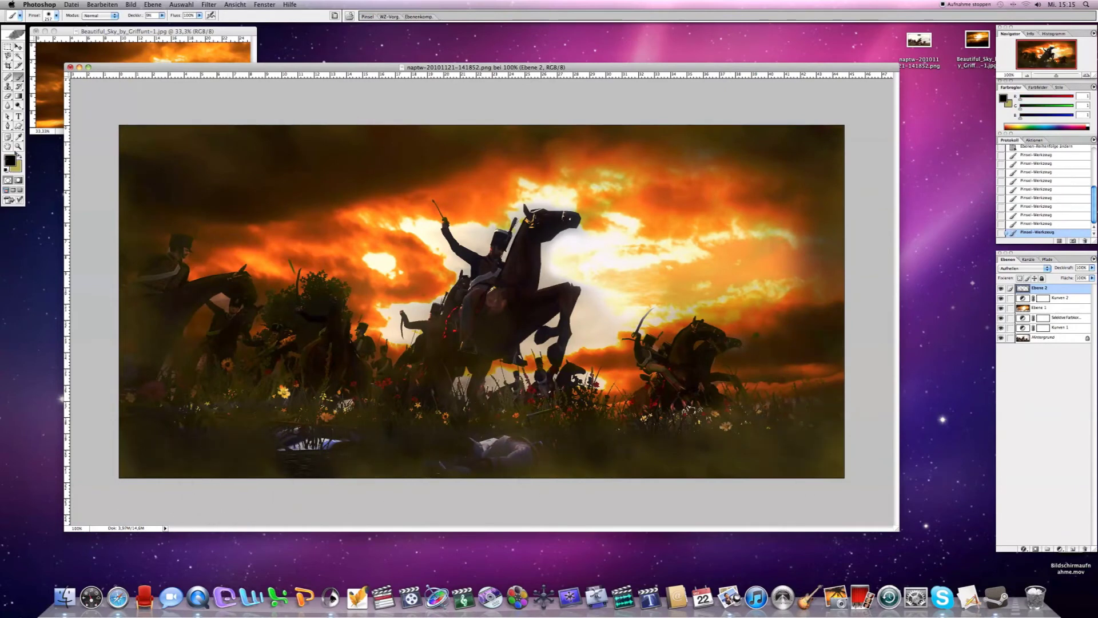
left_click(9, 160)
left_click(447, 176)
left_click(630, 172)
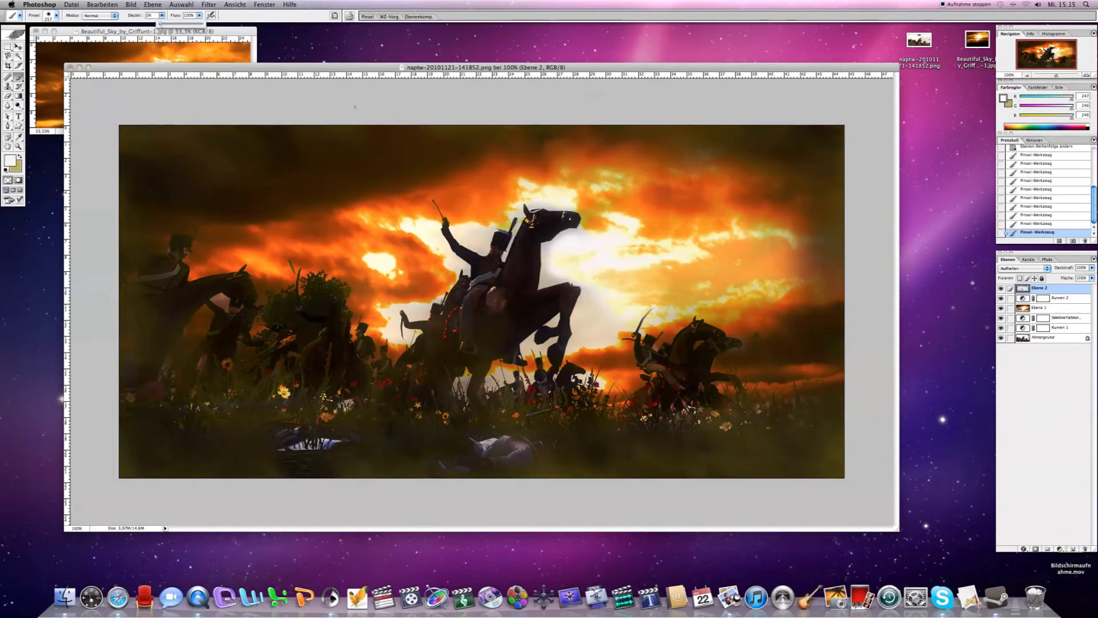
- Brush a white stroke over the sky, revert it, and raise brush opacity to about 11%
left_click_drag(220, 465, 183, 172)
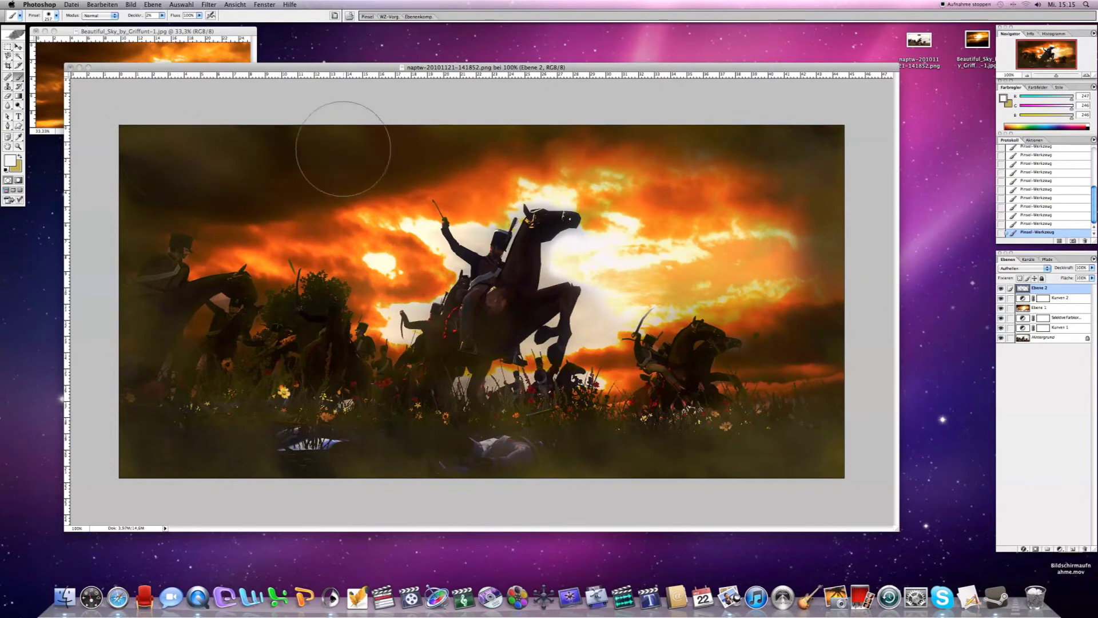
left_click(1036, 155)
left_click(19, 136)
left_click(10, 160)
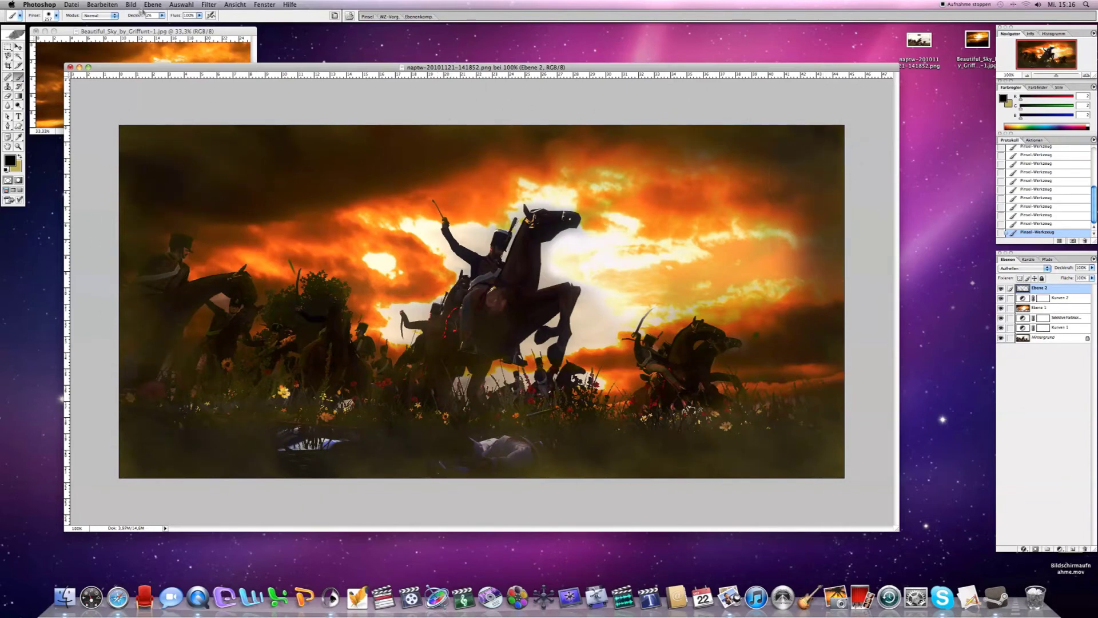
left_click_drag(164, 23, 168, 24)
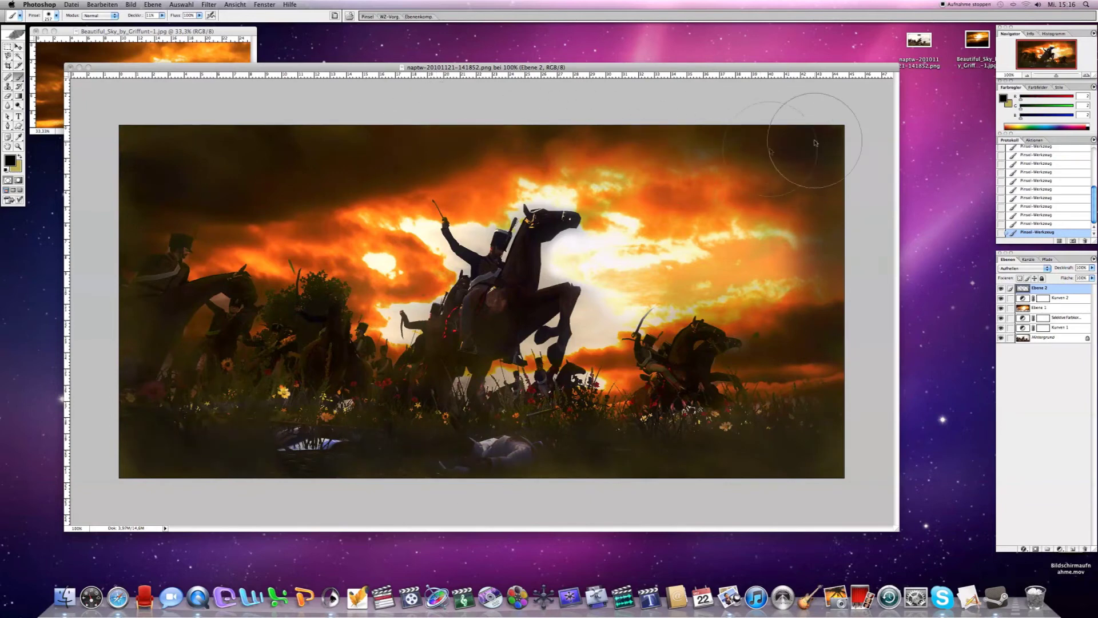
key("x")
- Crop beyond the image's top and bottom edges to add black letterbox bars
key("c")
left_click_drag(119, 124, 844, 501)
key("Escape")
left_click_drag(119, 104, 844, 501)
key("Return")
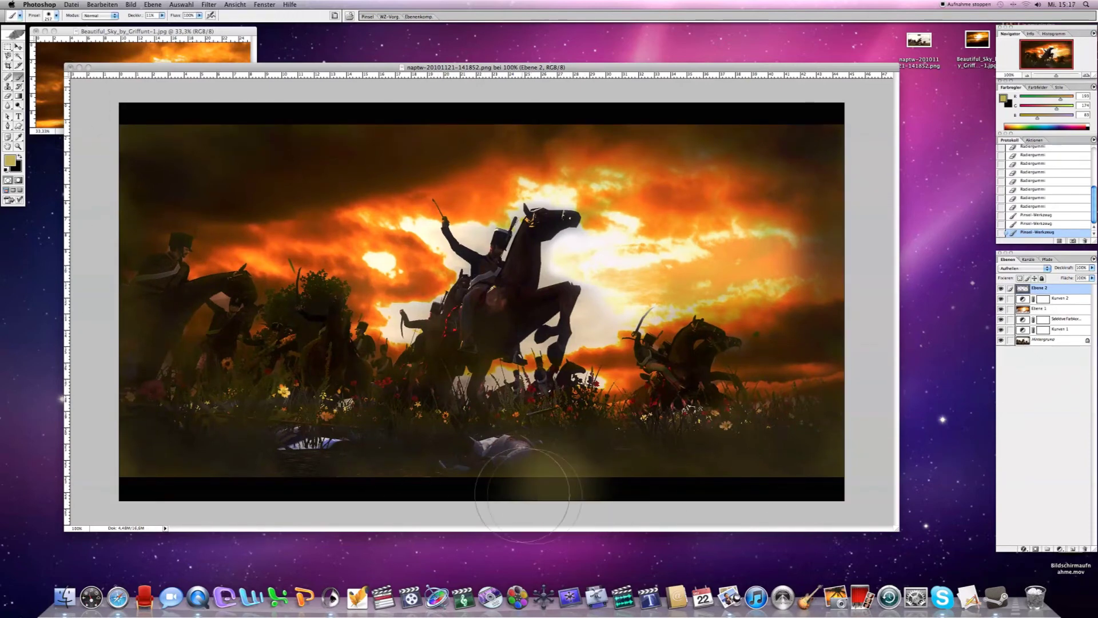
- Revert to the last Radiergummi history state and make black the painting colour
left_click(1064, 205)
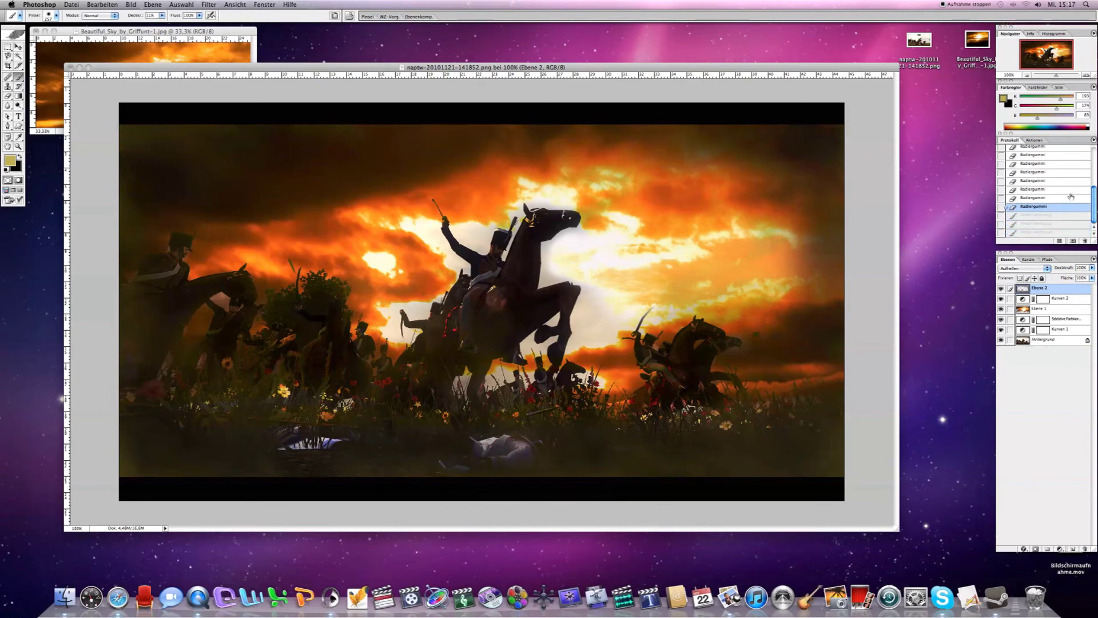
left_click(20, 155)
key("ctrl+shift+z")
key("ctrl+shift+z")
key("ctrl+shift+z")
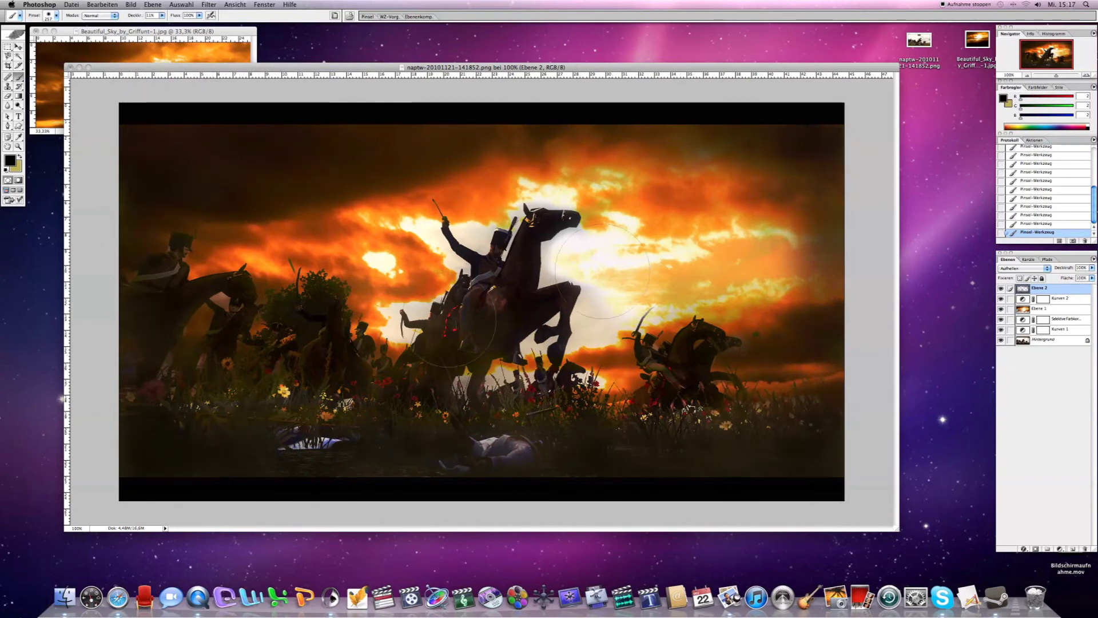
left_click(209, 5)
left_click(338, 102)
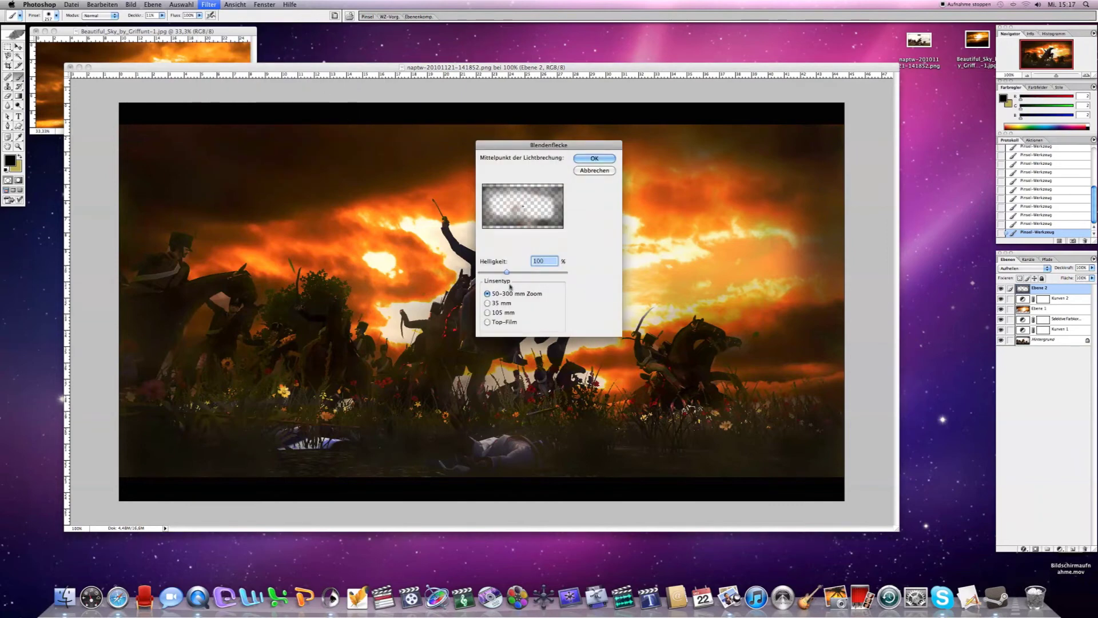
- Apply a Lens Flare to Ebene 1 and another to the Hintergrund layer
left_click(594, 170)
left_click(1038, 308)
left_click(209, 5)
left_click(328, 102)
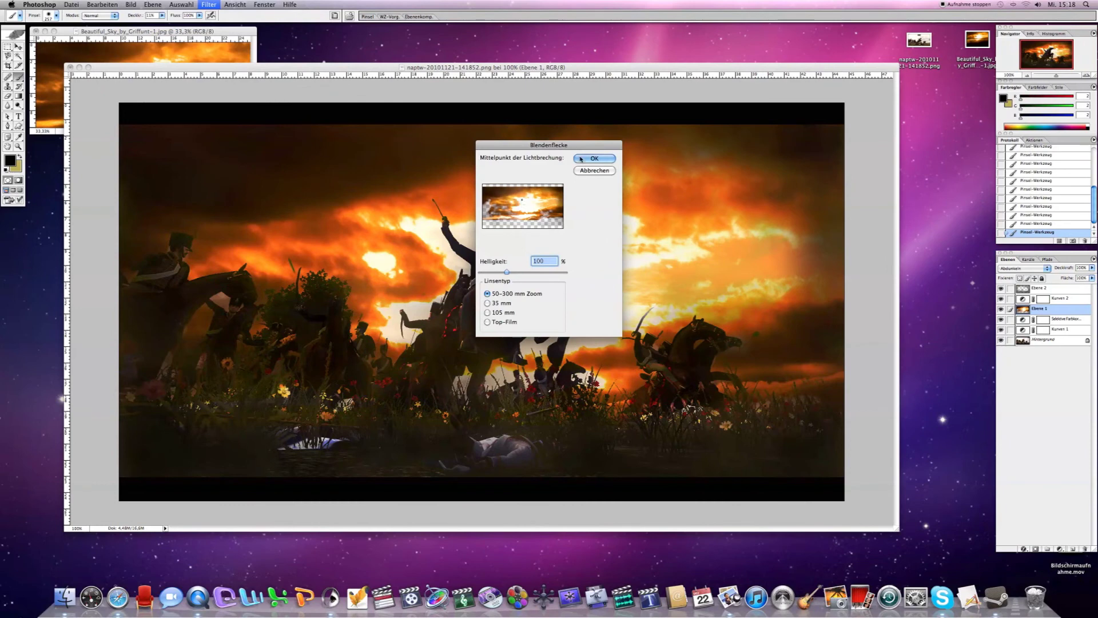
left_click(580, 159)
left_click(1043, 340)
left_click(209, 5)
left_click(328, 102)
left_click(587, 159)
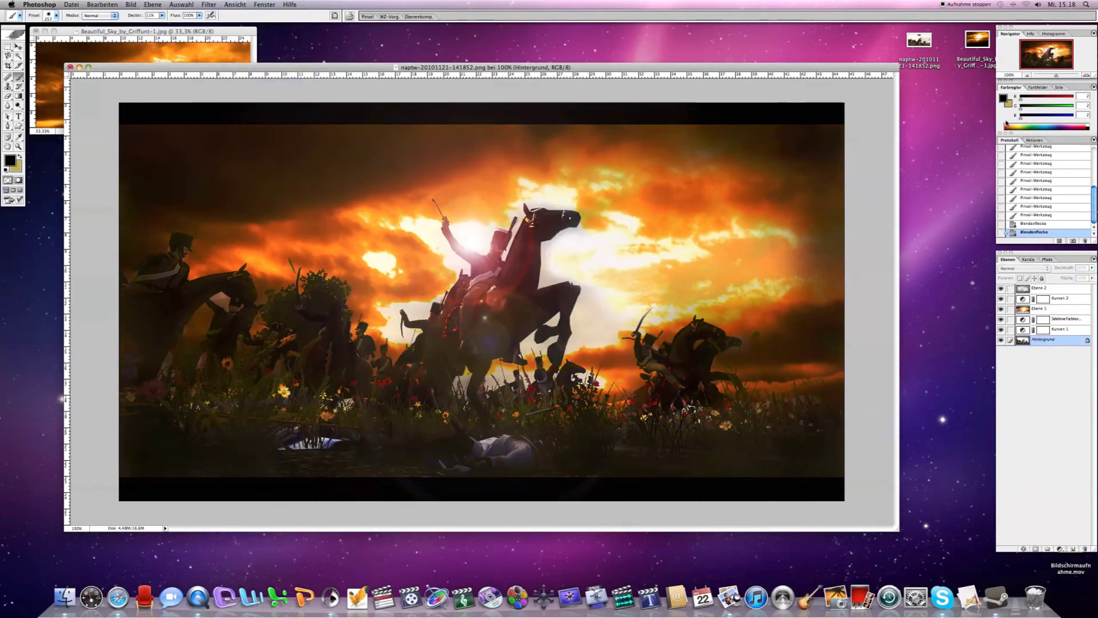
- Try Lighting Effects and undo it, then flatten the image into Hintergrund
left_click(208, 4)
left_click(328, 93)
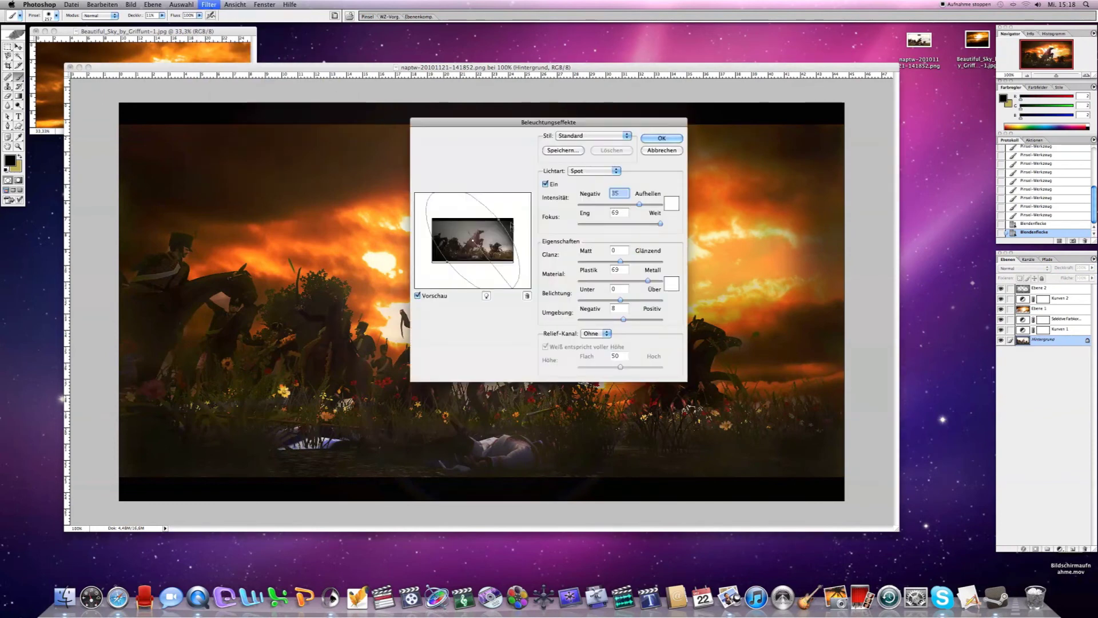
left_click_drag(500, 223, 497, 211)
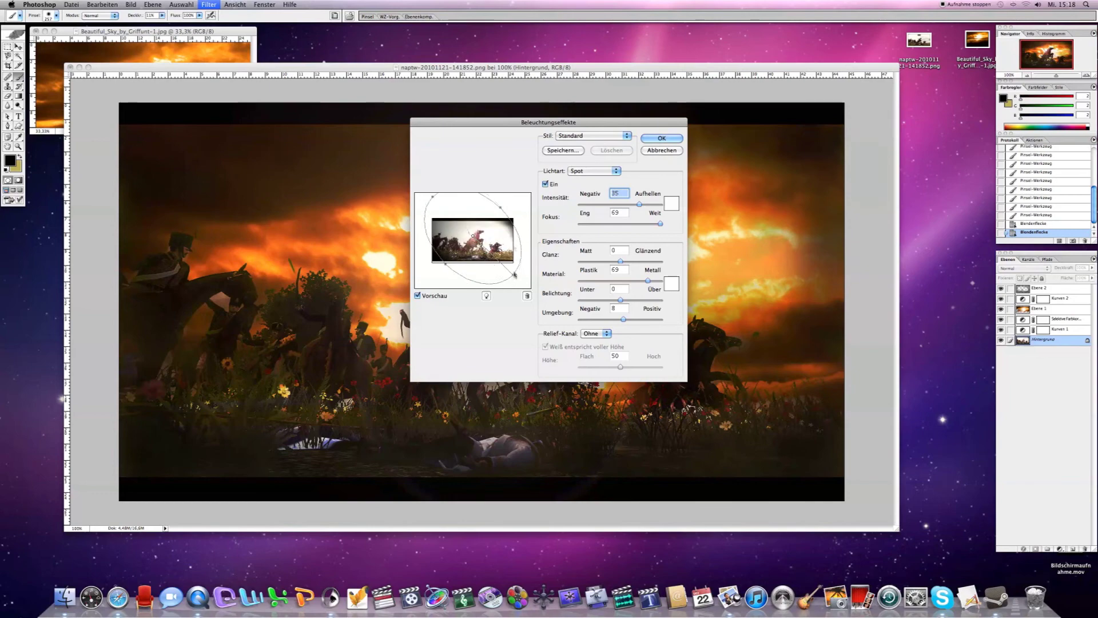
key("Return")
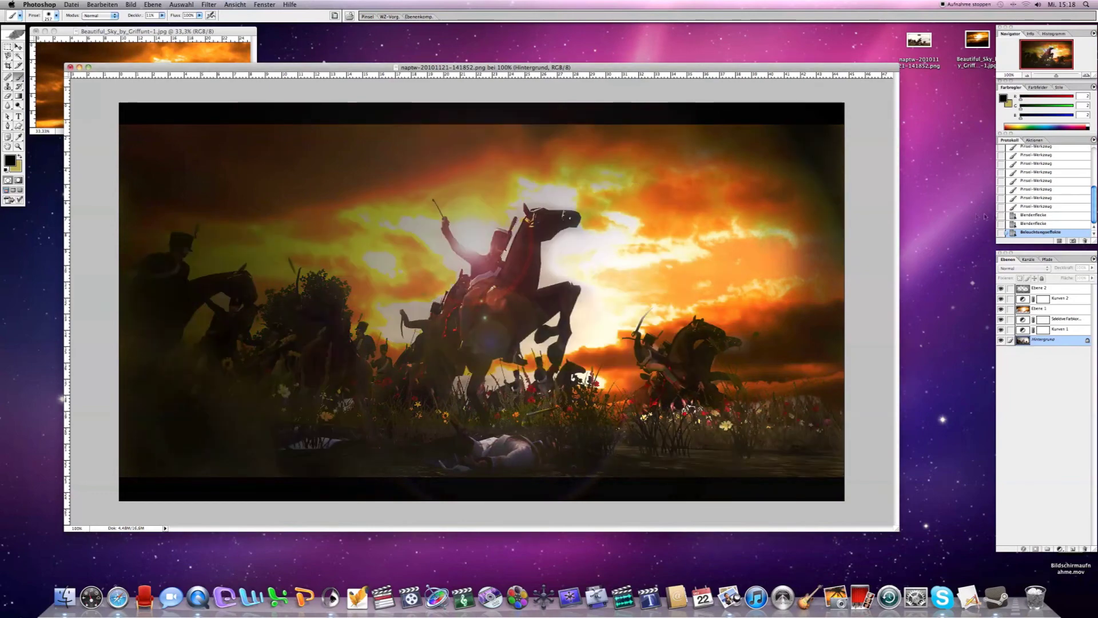
key("ctrl+z")
left_click(1093, 258)
left_click(1018, 393)
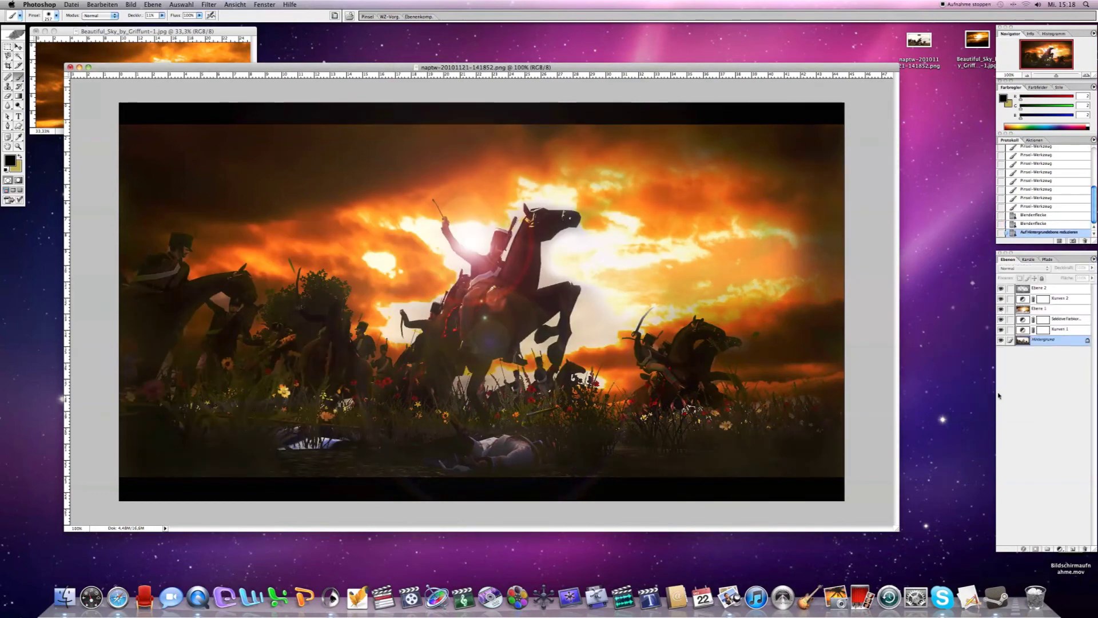
- Darken the image corners with a 360 px brush, undoing the upper-right stroke
left_click(55, 16)
left_click_drag(62, 38, 80, 38)
left_click_drag(183, 429, 138, 423)
left_click_drag(675, 154, 812, 160)
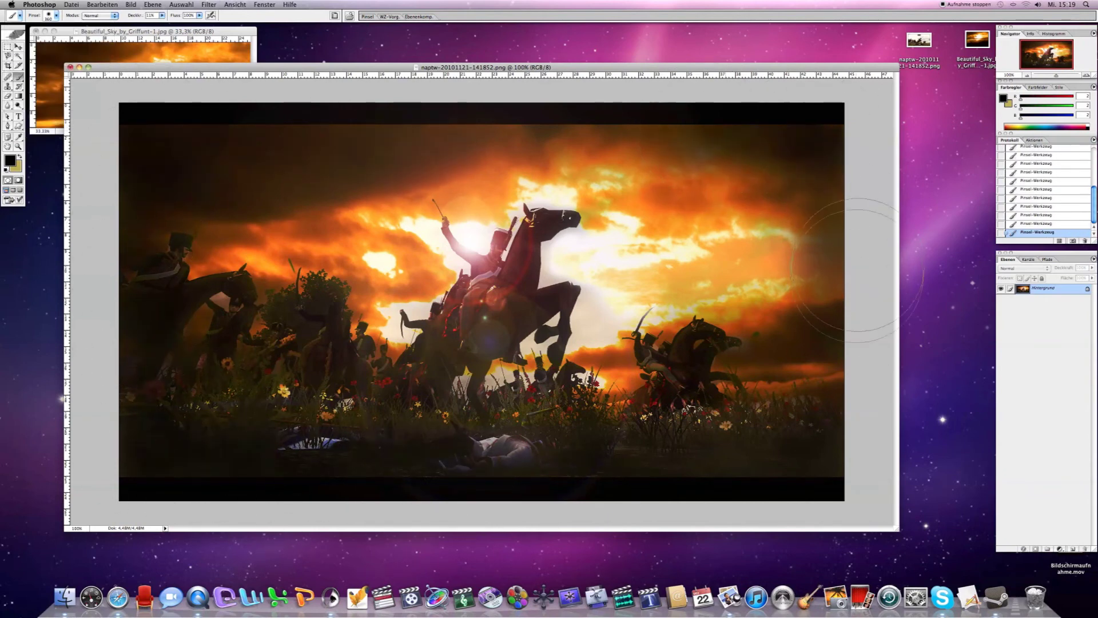
left_click(1078, 223)
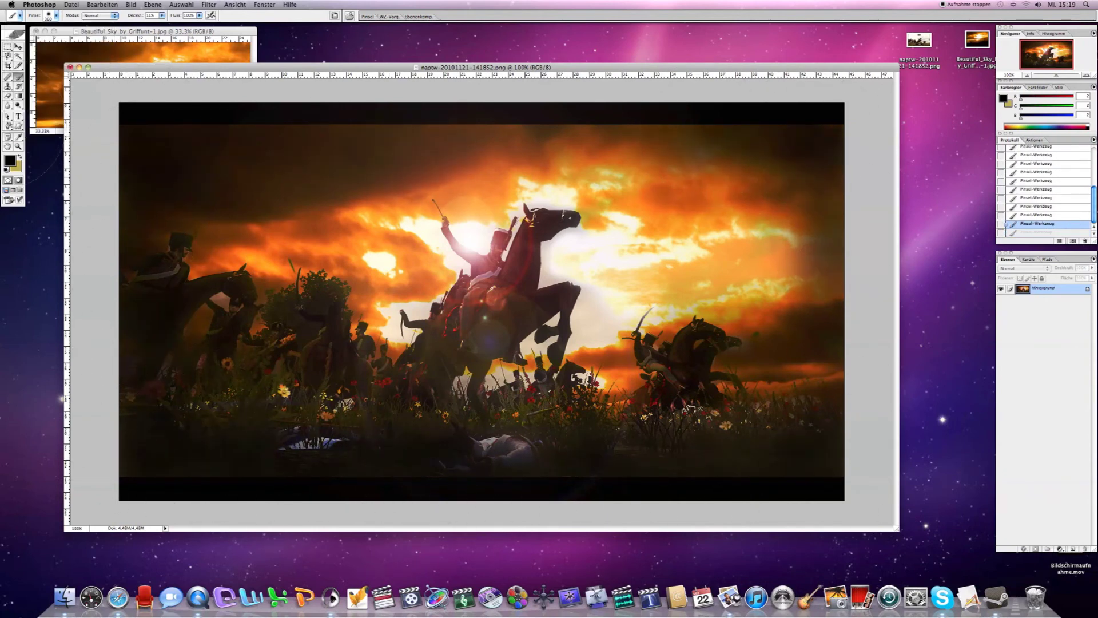
- Save for Web as examplepic.jpg and close the original without saving
left_click(72, 6)
left_click(86, 130)
left_click(1012, 41)
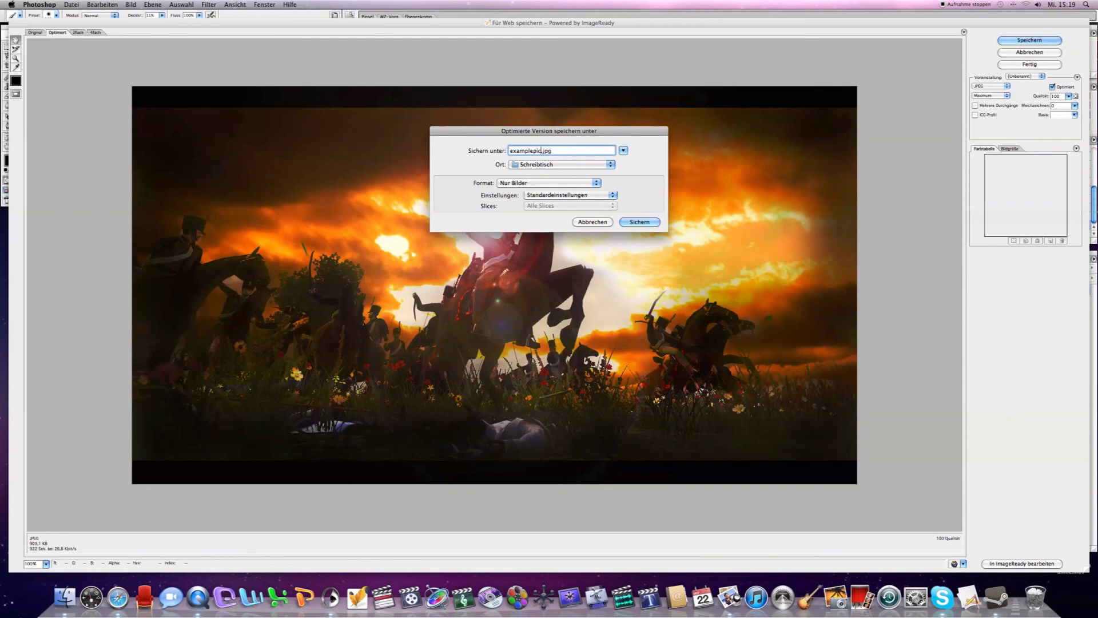
key("Return")
key("super+w")
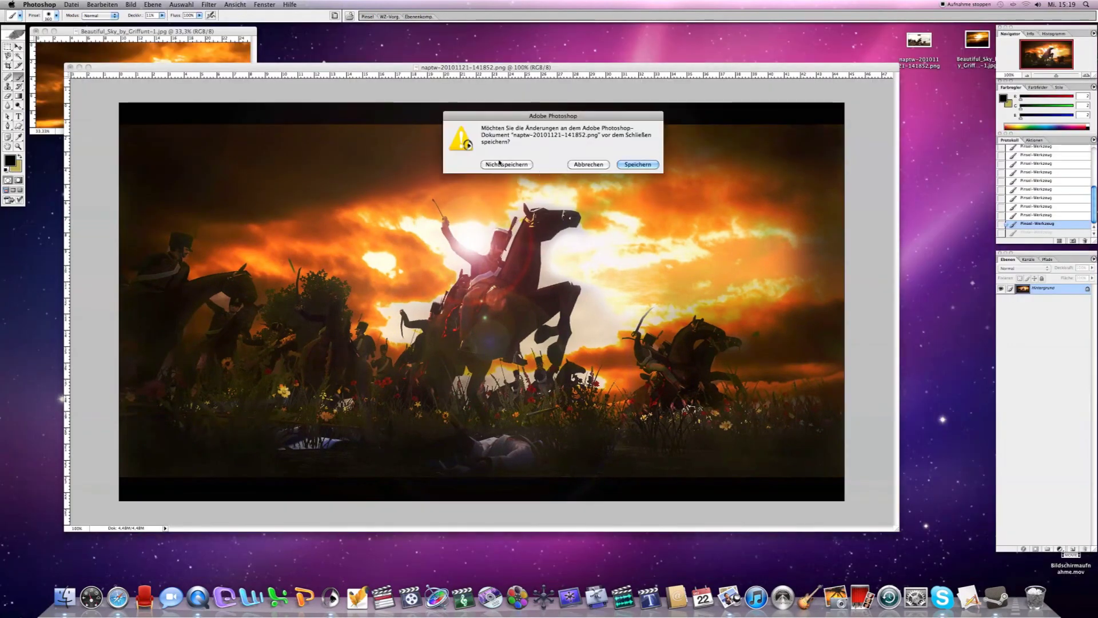
left_click(503, 298)
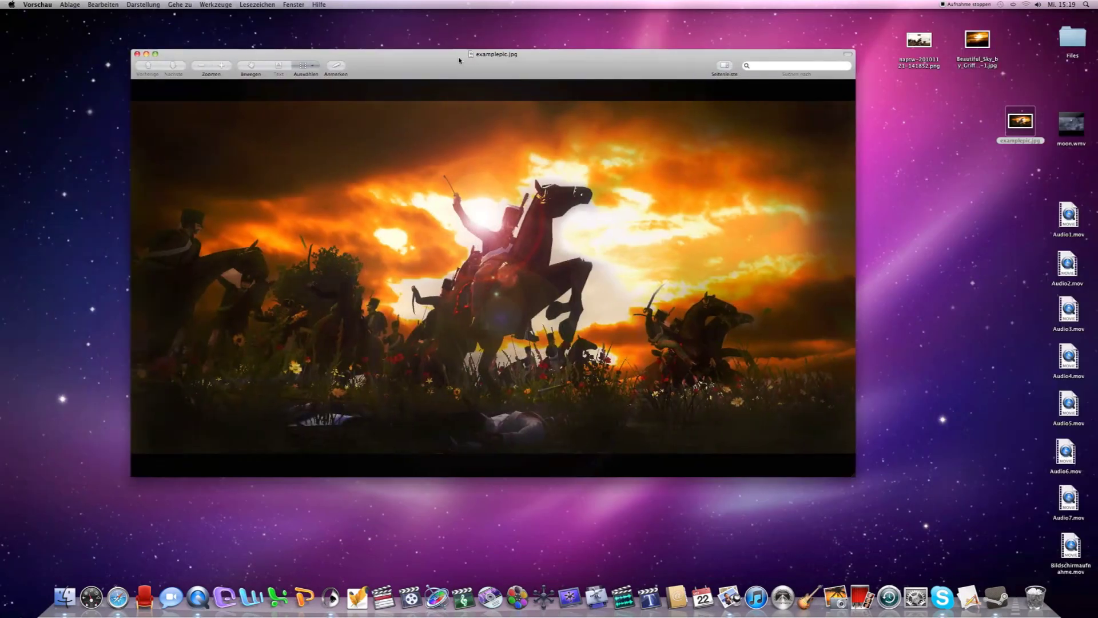